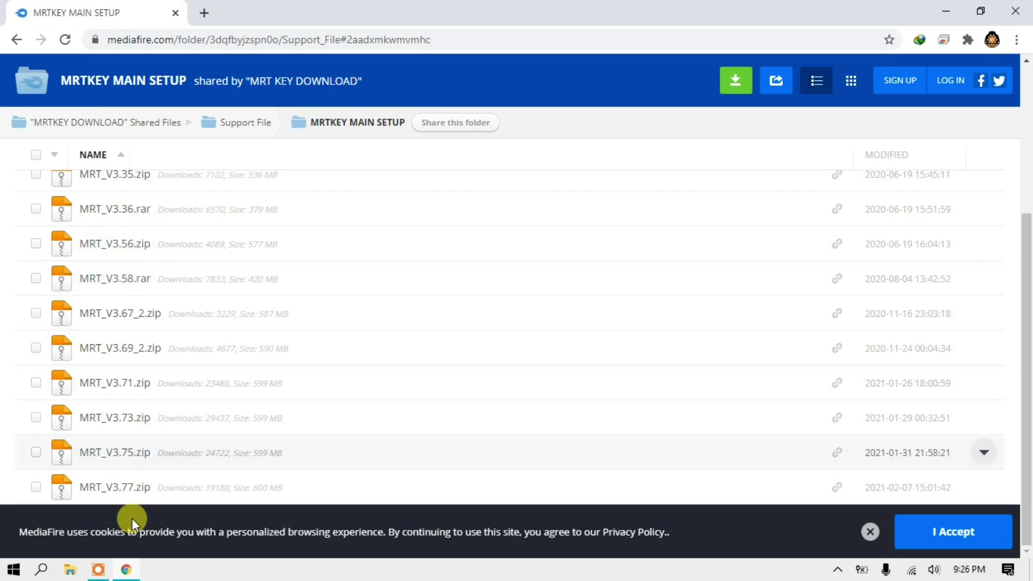
- Download MRT_V3.77.zip from the MRTKEY MAIN SETUP folder, saving it in Downloads\Compressed, and minimize the browser
{"action": "left_click", "coordinate": [935, 534]}
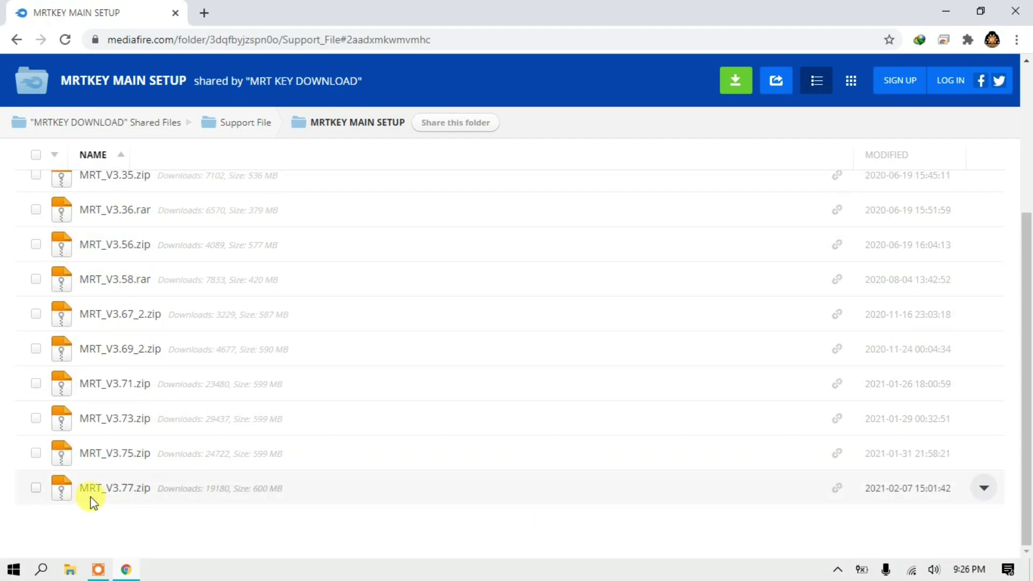
{"action": "left_click", "coordinate": [118, 491]}
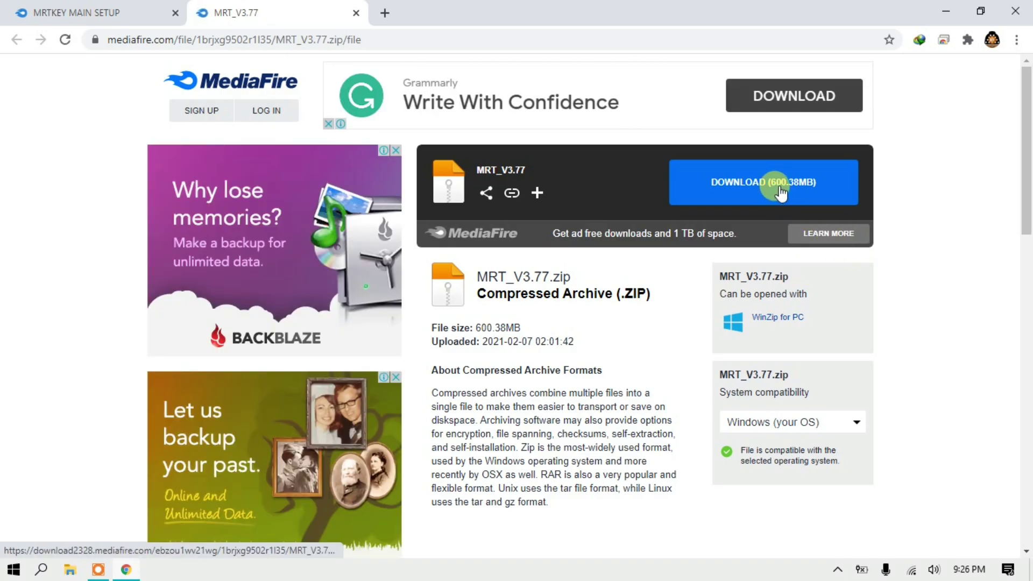
{"action": "left_click", "coordinate": [745, 177]}
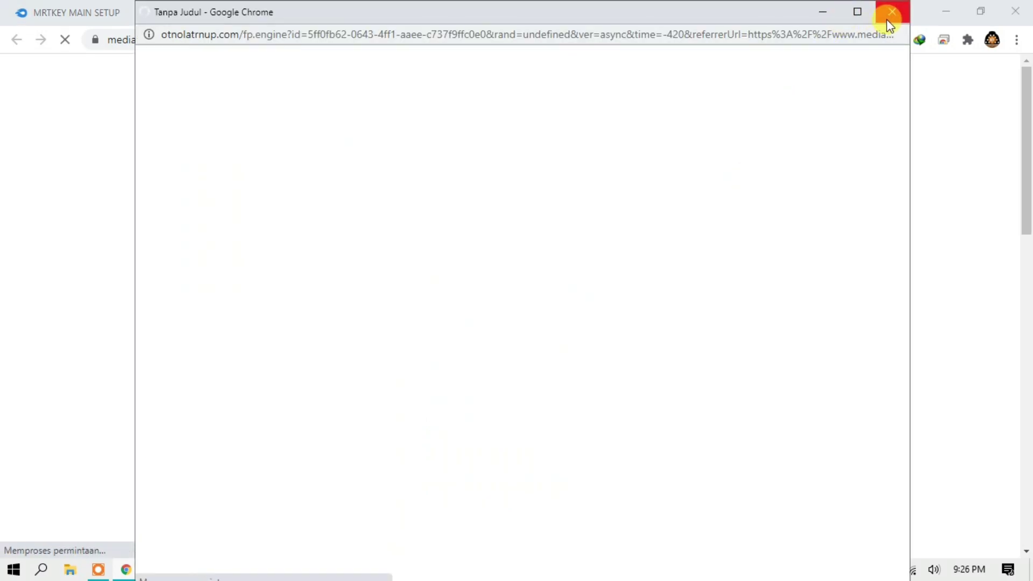
{"action": "left_click", "coordinate": [888, 22]}
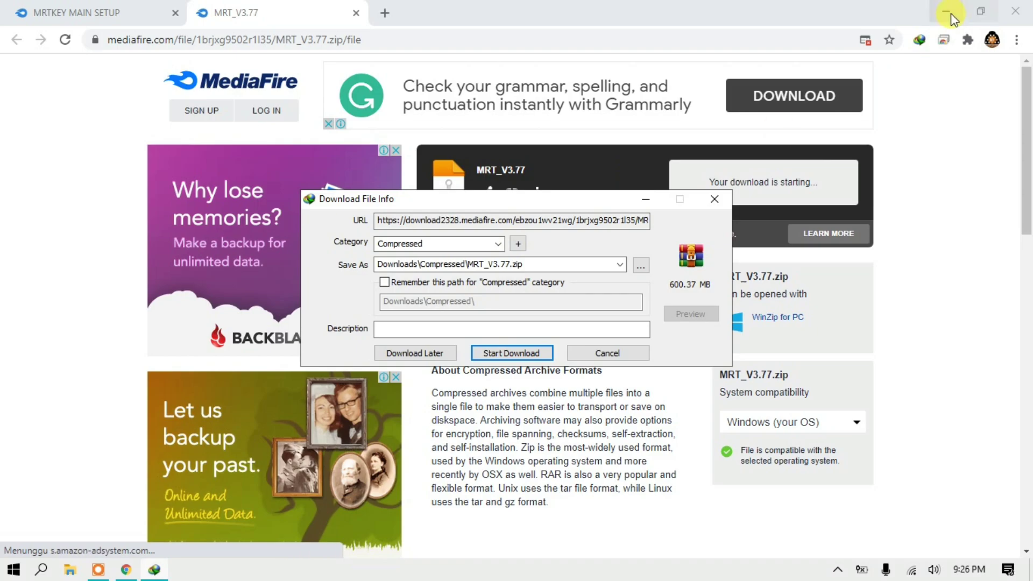
{"action": "left_click", "coordinate": [512, 354]}
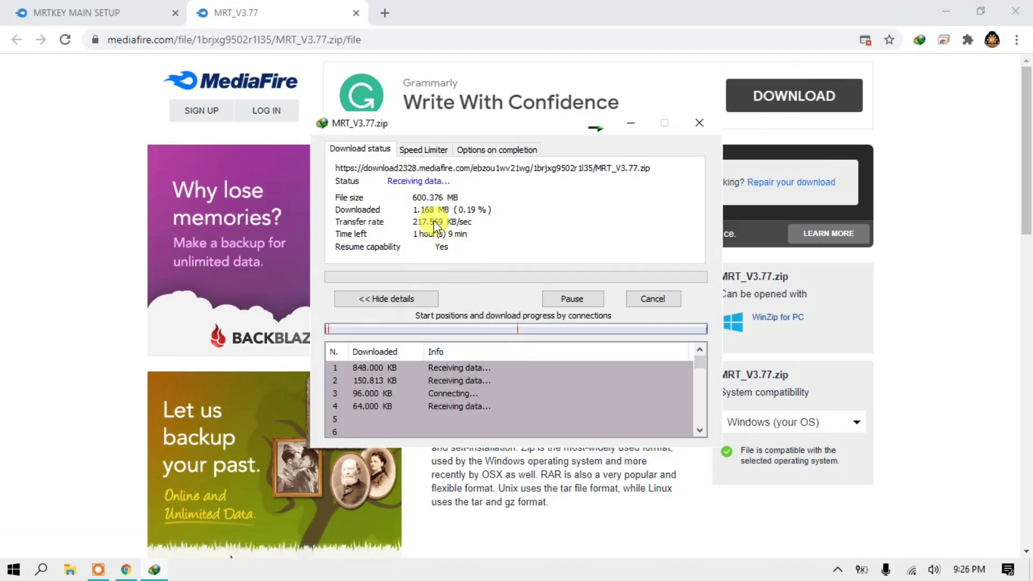
{"action": "left_click", "coordinate": [942, 10]}
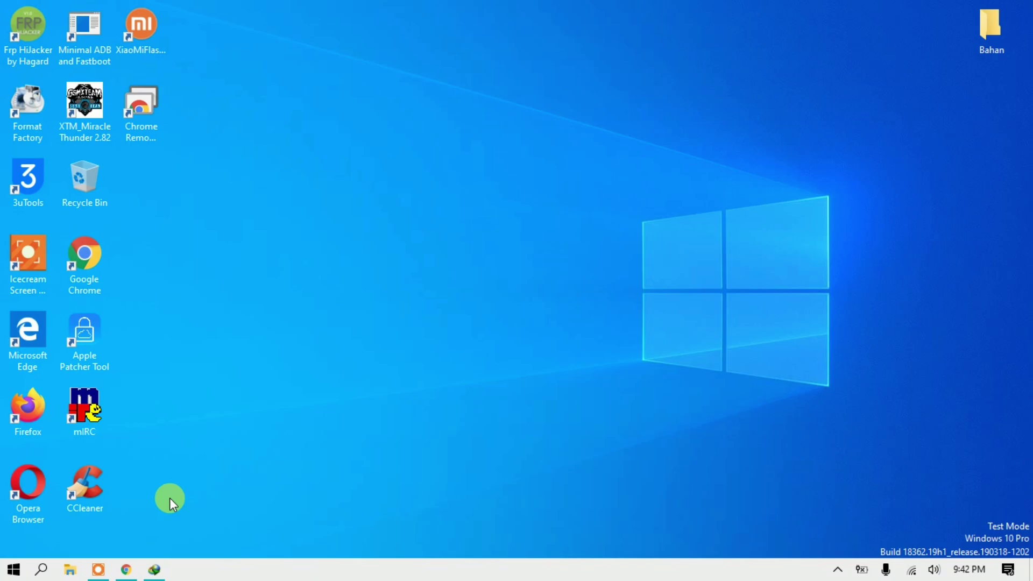
- Copy MRT_V3.77.zip from the Compressed folder in Downloads into the Bahan folder on the desktop
{"action": "left_click", "coordinate": [65, 576]}
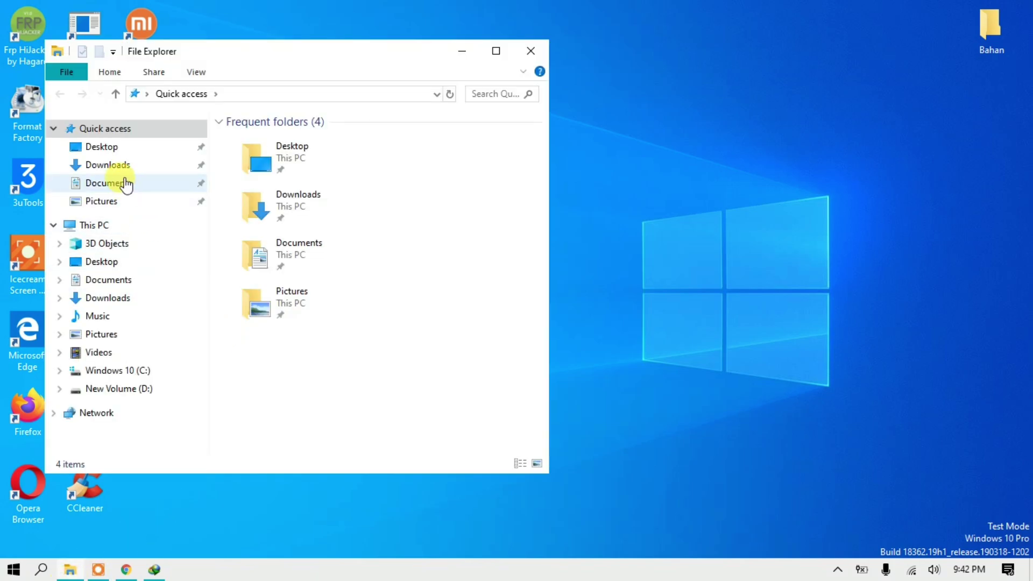
{"action": "left_click", "coordinate": [123, 171]}
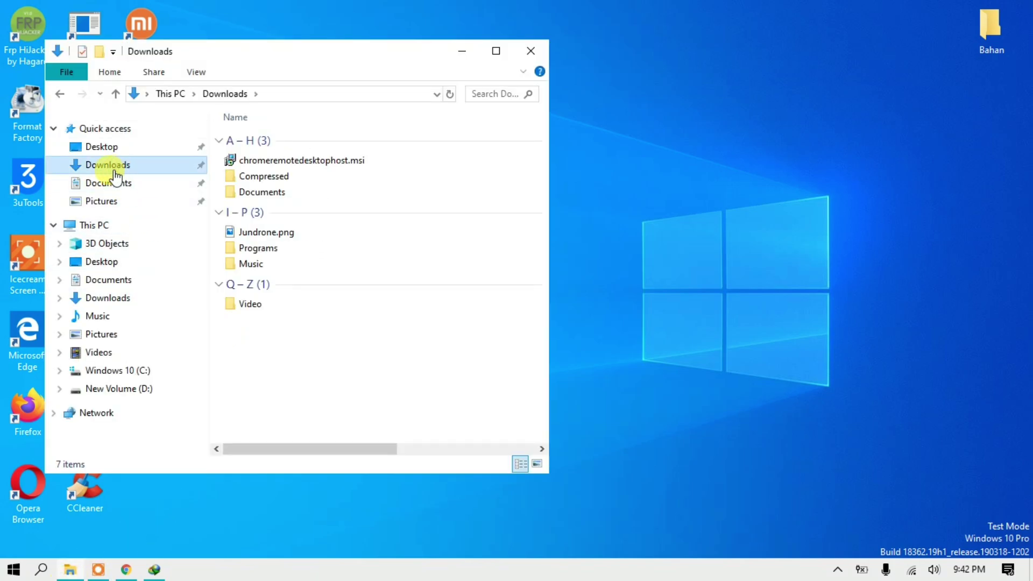
{"action": "left_click", "coordinate": [256, 178]}
{"action": "double_click", "coordinate": [256, 179]}
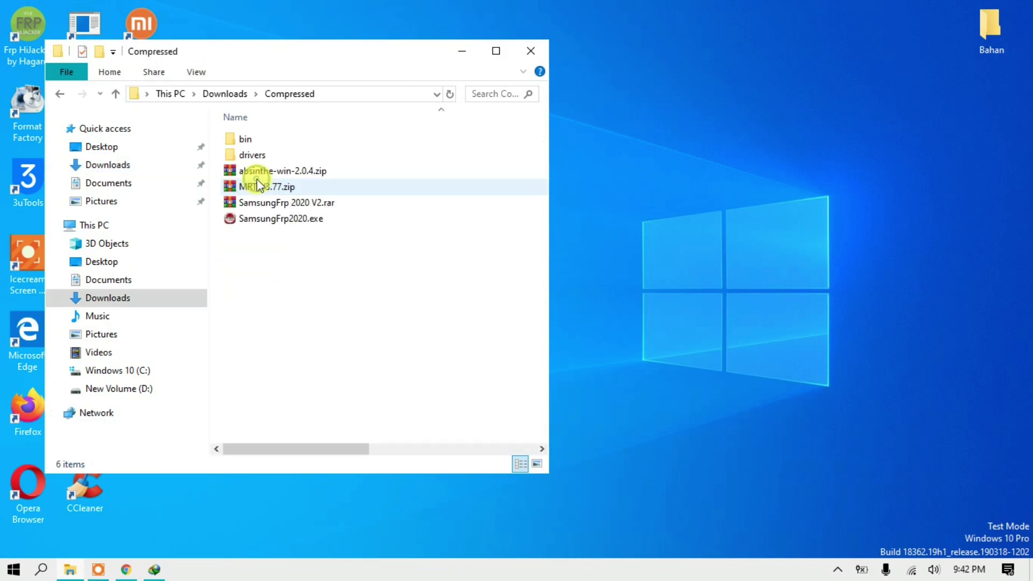
{"action": "left_click", "coordinate": [261, 187]}
{"action": "right_click", "coordinate": [261, 188]}
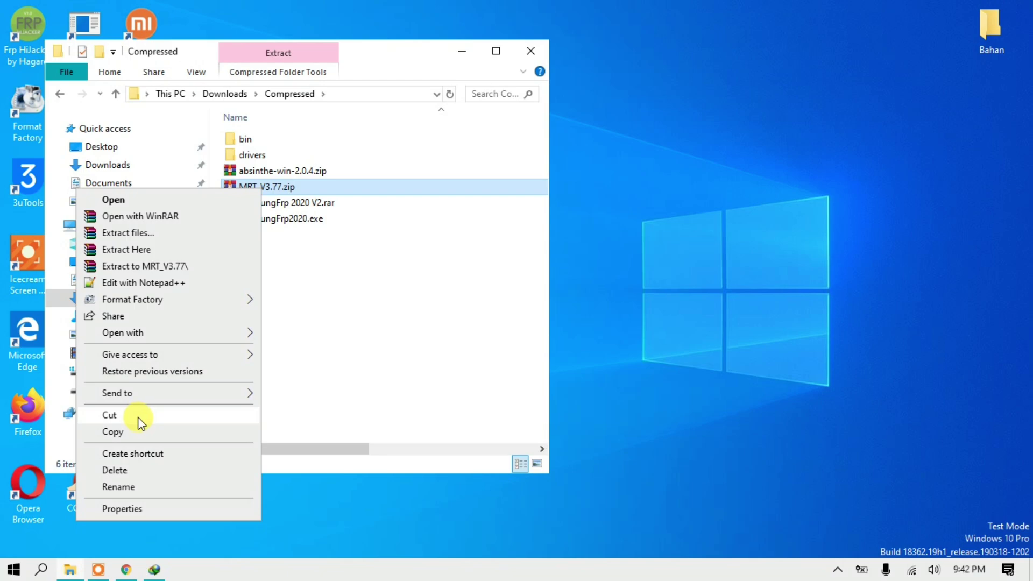
{"action": "left_click", "coordinate": [139, 431]}
{"action": "left_click", "coordinate": [111, 146]}
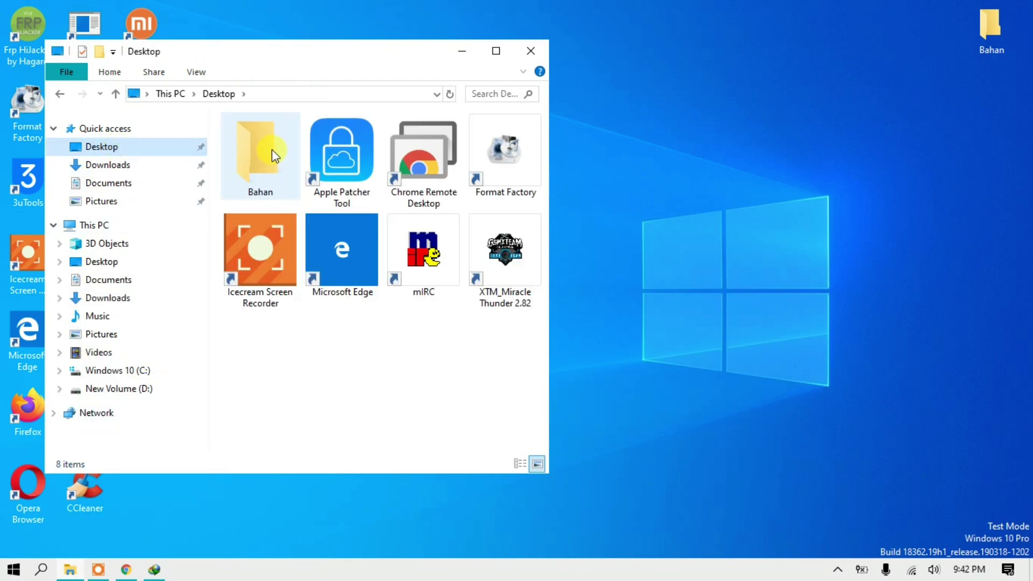
{"action": "double_click", "coordinate": [273, 150]}
{"action": "right_click", "coordinate": [401, 210]}
{"action": "left_click", "coordinate": [334, 325]}
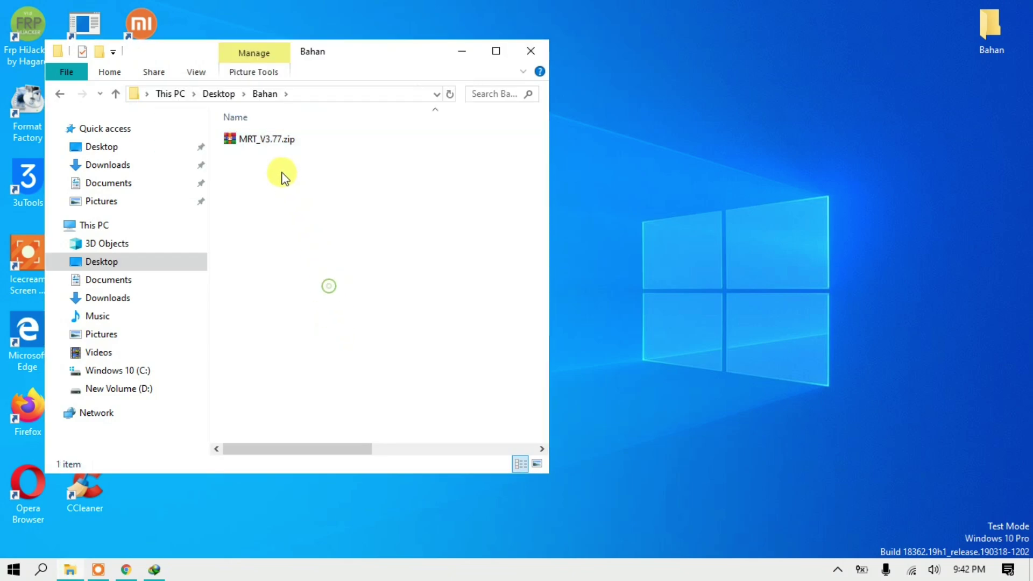
- Look through the copied MRT_V3.77.zip and extract it into its own MRT_V3.77 folder within Bahan
{"action": "double_click", "coordinate": [265, 141]}
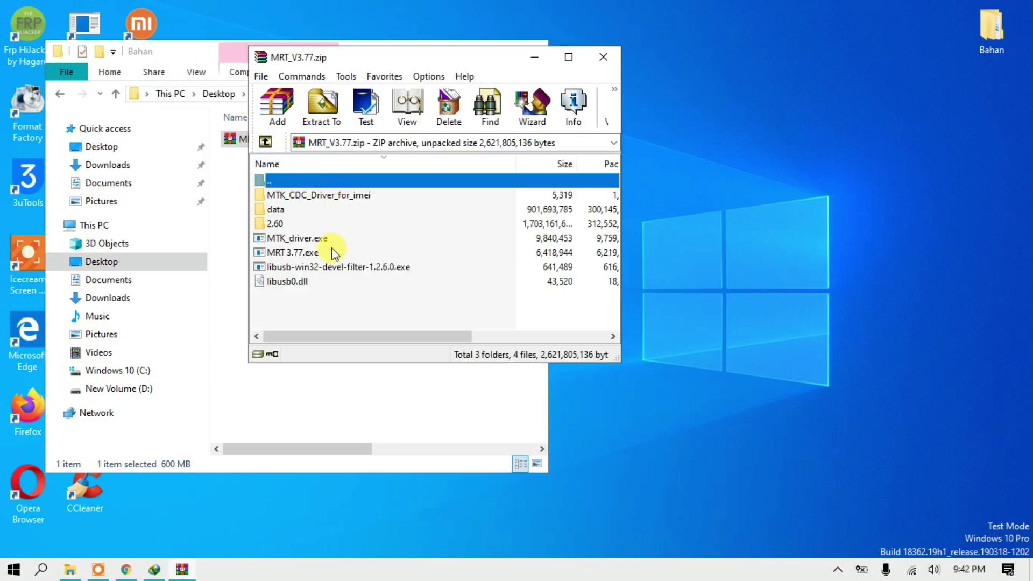
{"action": "left_click", "coordinate": [596, 54]}
{"action": "right_click", "coordinate": [273, 140]}
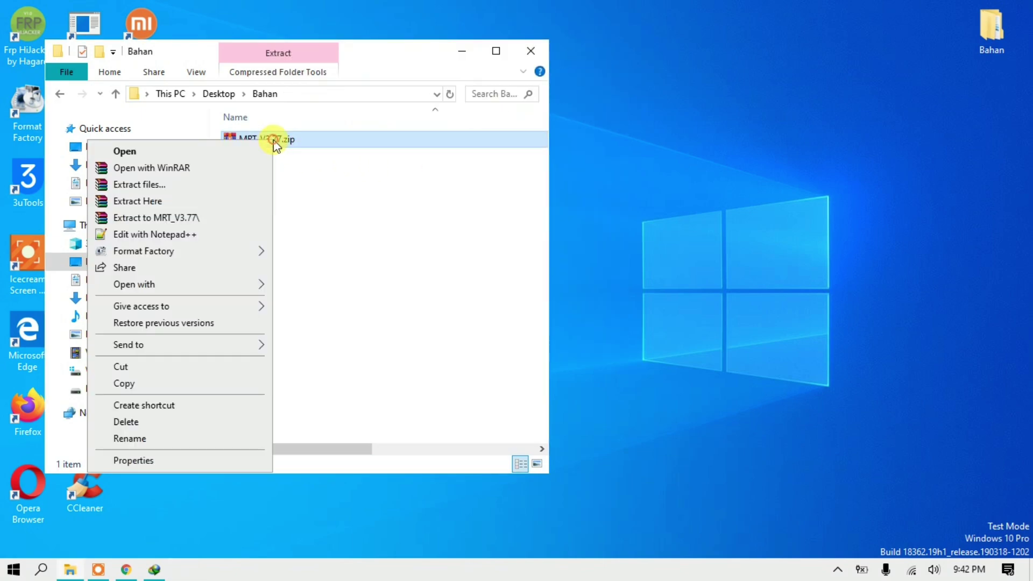
{"action": "left_click", "coordinate": [158, 218]}
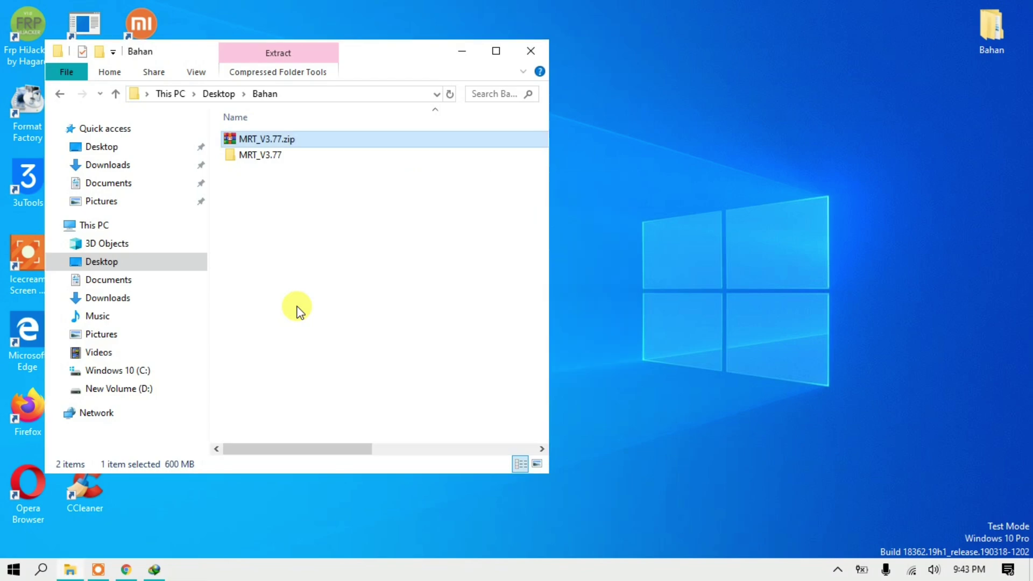
{"action": "left_click", "coordinate": [297, 311]}
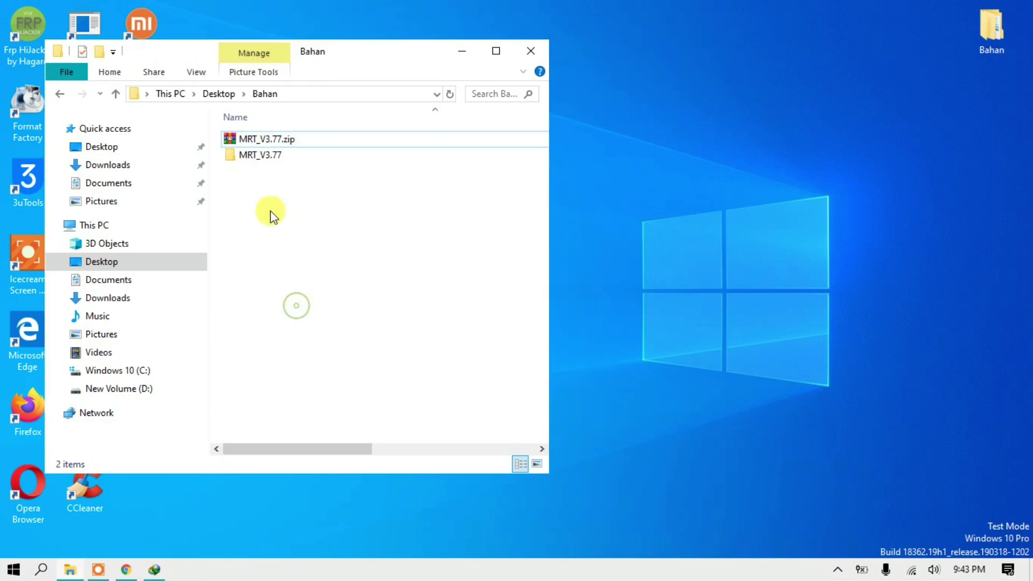
- Try to launch MRT 3.77.exe from the extracted MRT_V3.77 folder and dismiss the dongle message
{"action": "double_click", "coordinate": [247, 158]}
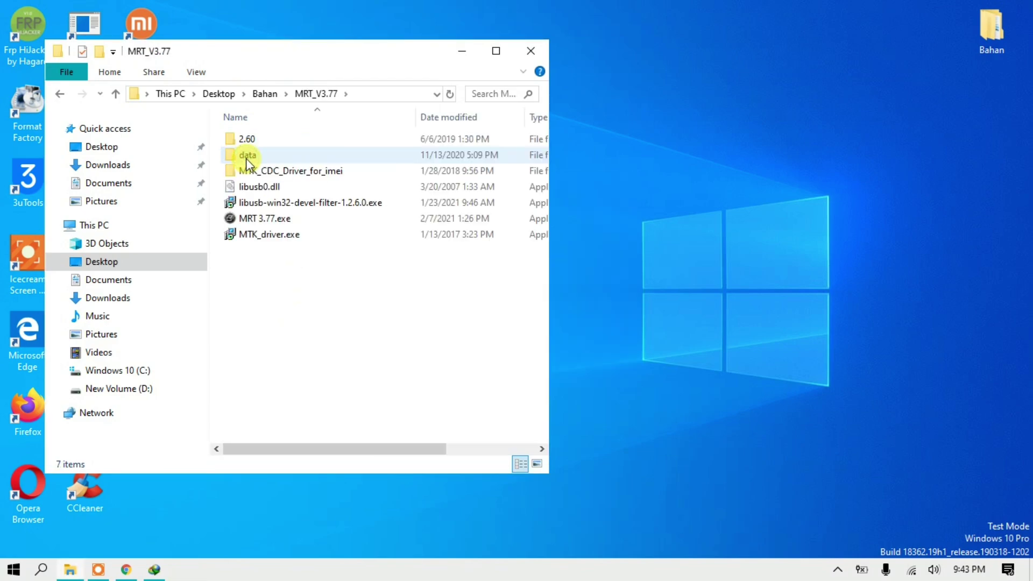
{"action": "double_click", "coordinate": [251, 219]}
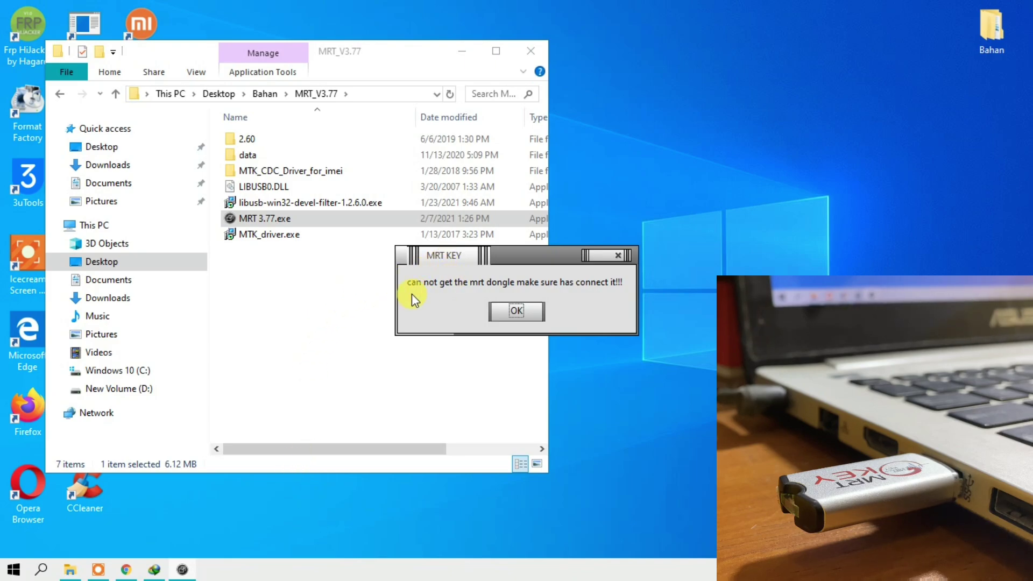
{"action": "left_click", "coordinate": [511, 315]}
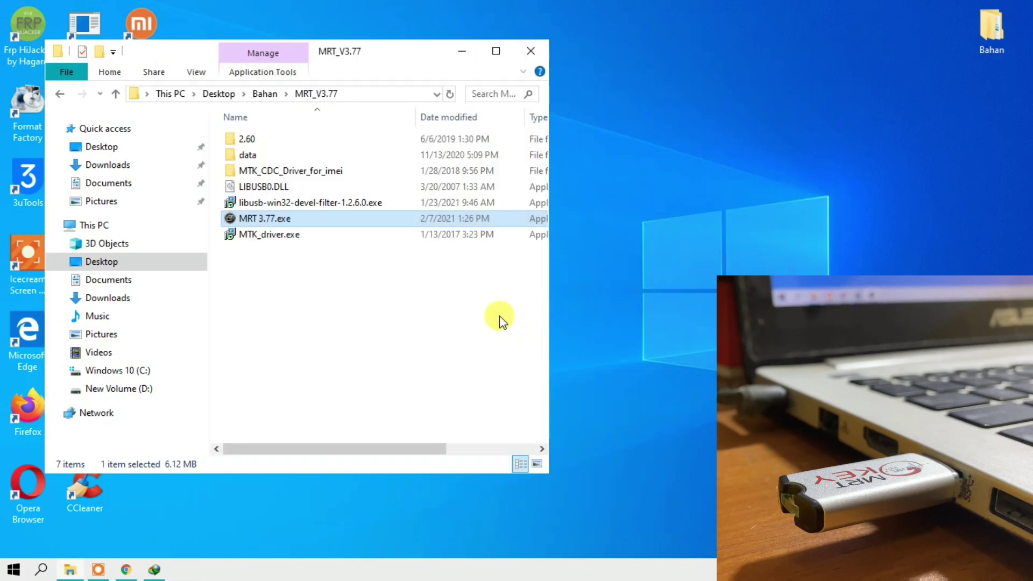
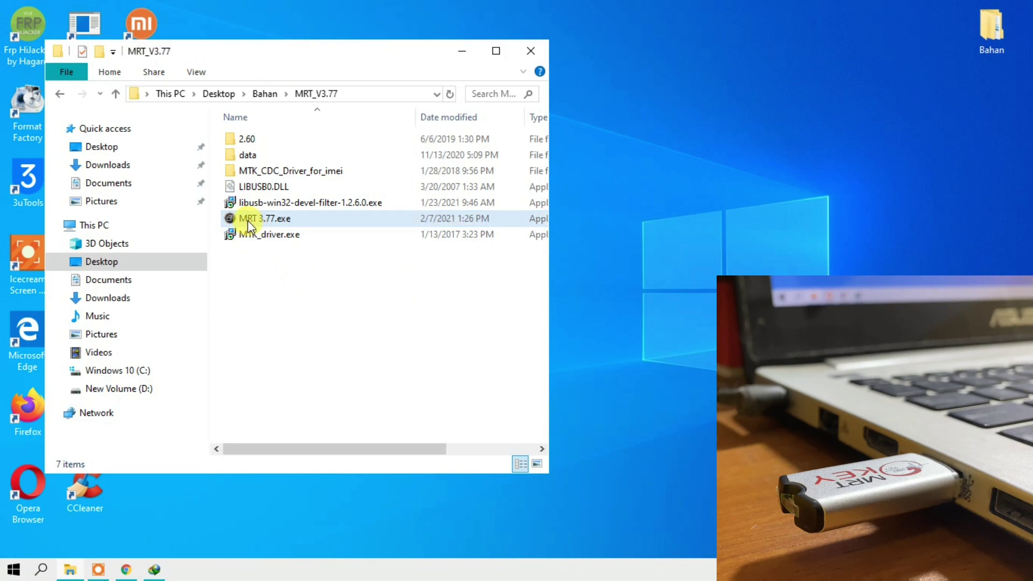
- Launch MRT 3.77.exe again, minimize File Explorer, and move the MRT Key window into the desktop's upper-left corner
{"action": "left_click", "coordinate": [253, 220]}
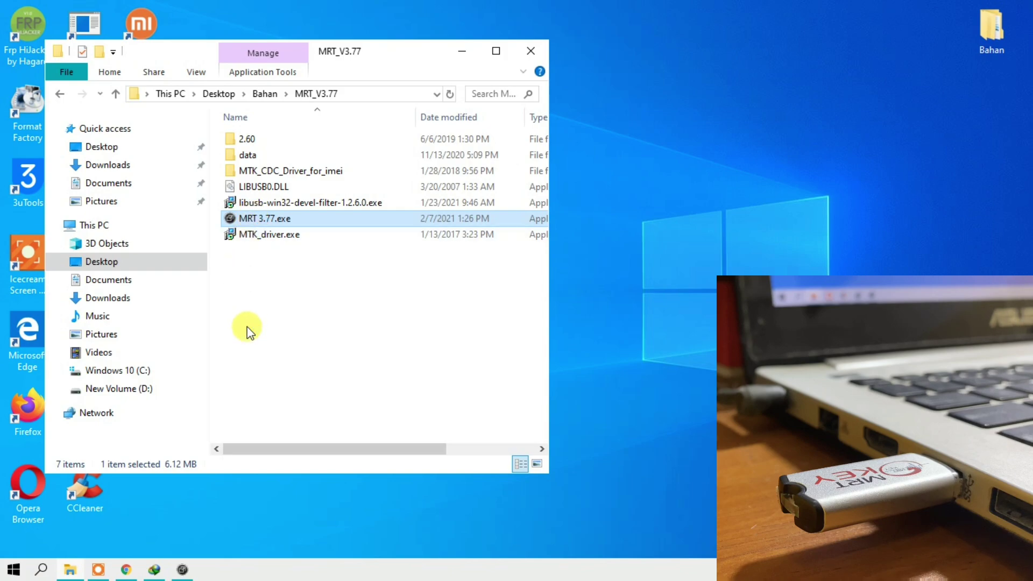
{"action": "mouse_move", "coordinate": [183, 570]}
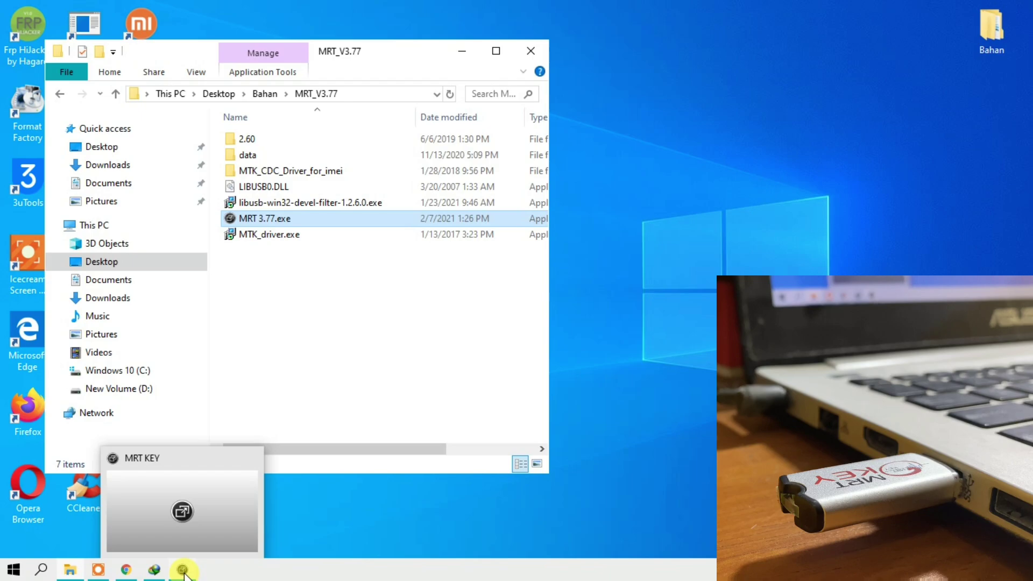
{"action": "left_click", "coordinate": [183, 570]}
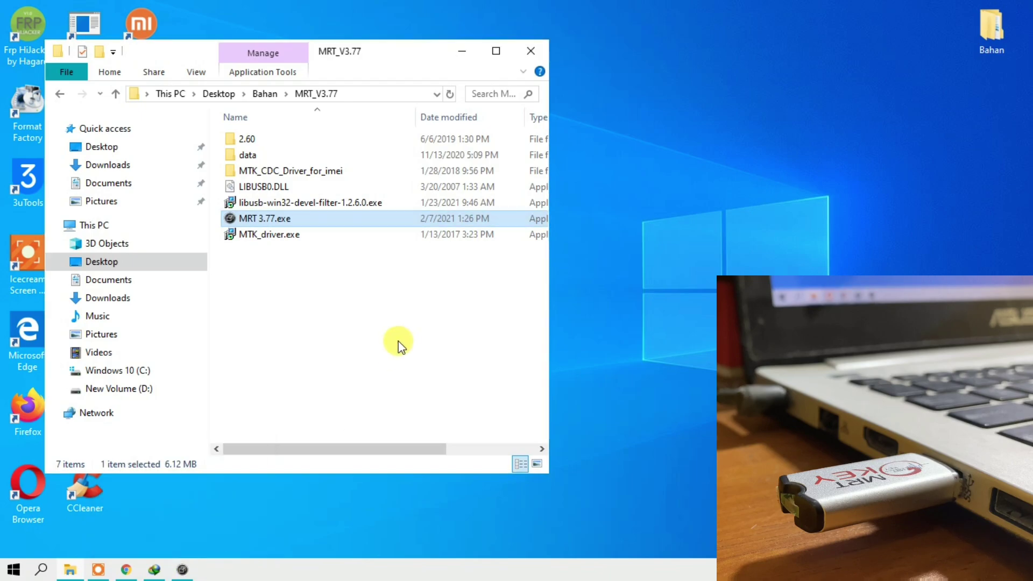
{"action": "left_click", "coordinate": [466, 54]}
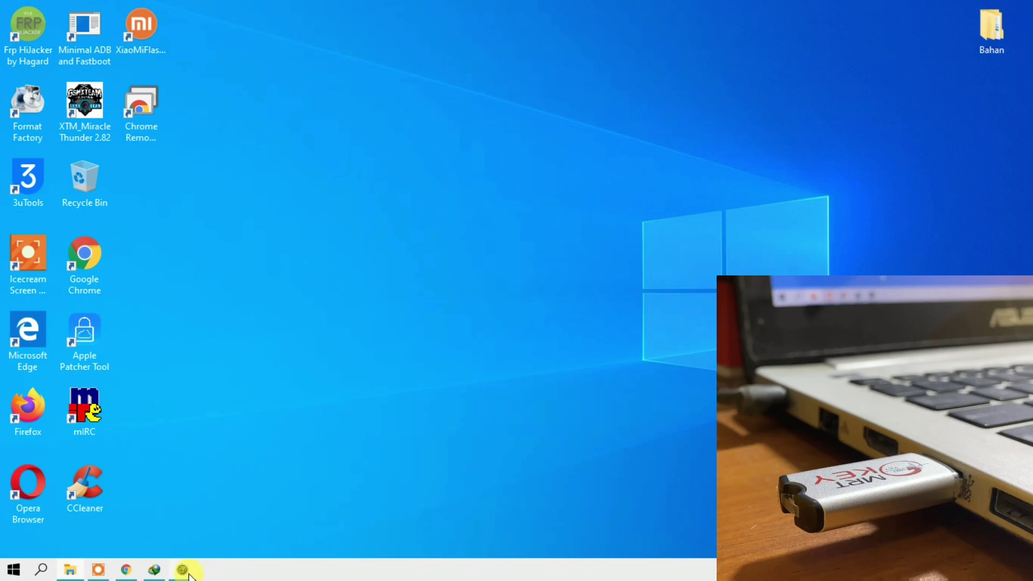
{"action": "left_click", "coordinate": [183, 570]}
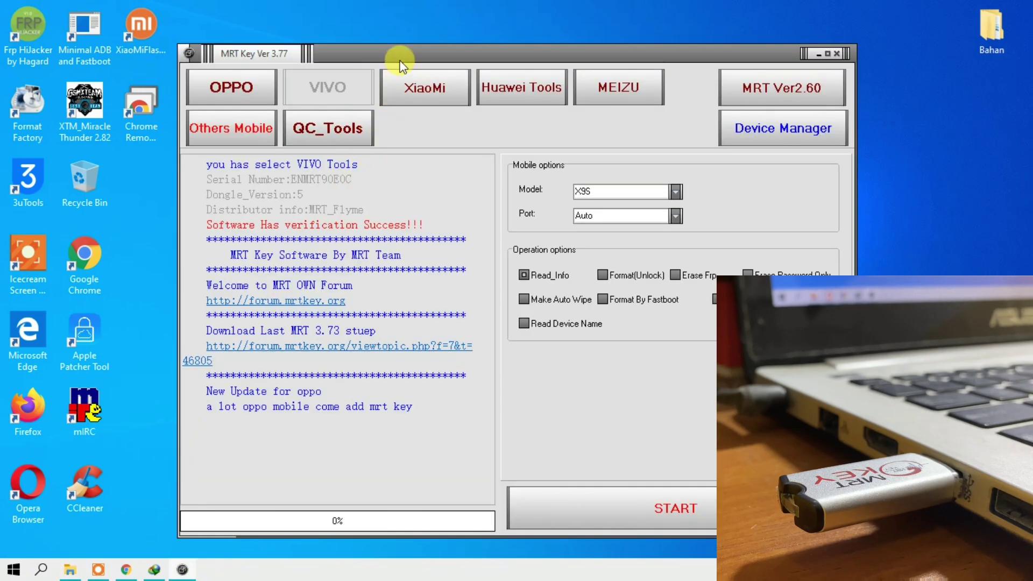
{"action": "left_click_drag", "start_coordinate": [398, 61], "coordinate": [232, 24]}
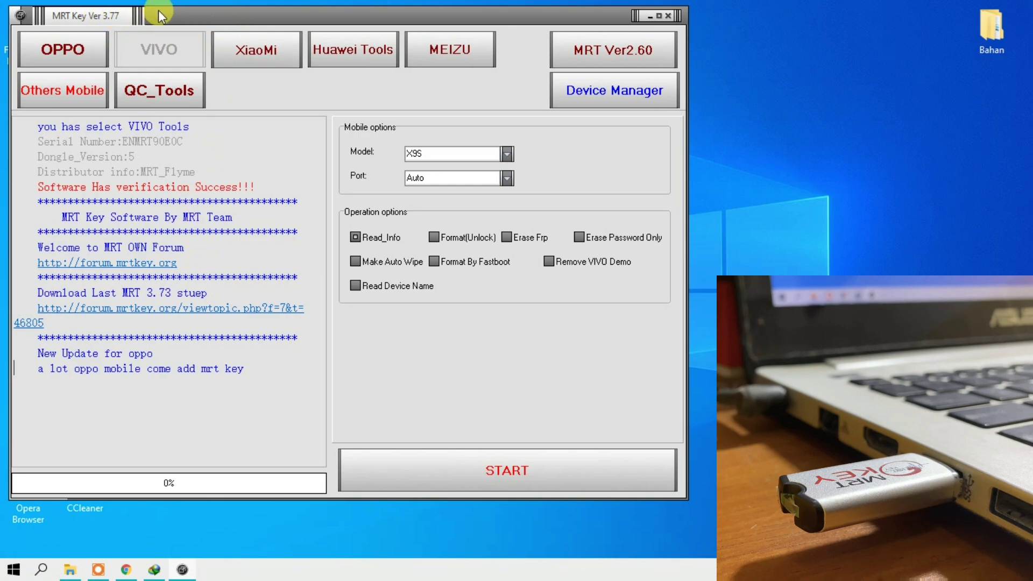
{"action": "left_click_drag", "start_coordinate": [161, 16], "coordinate": [154, 12]}
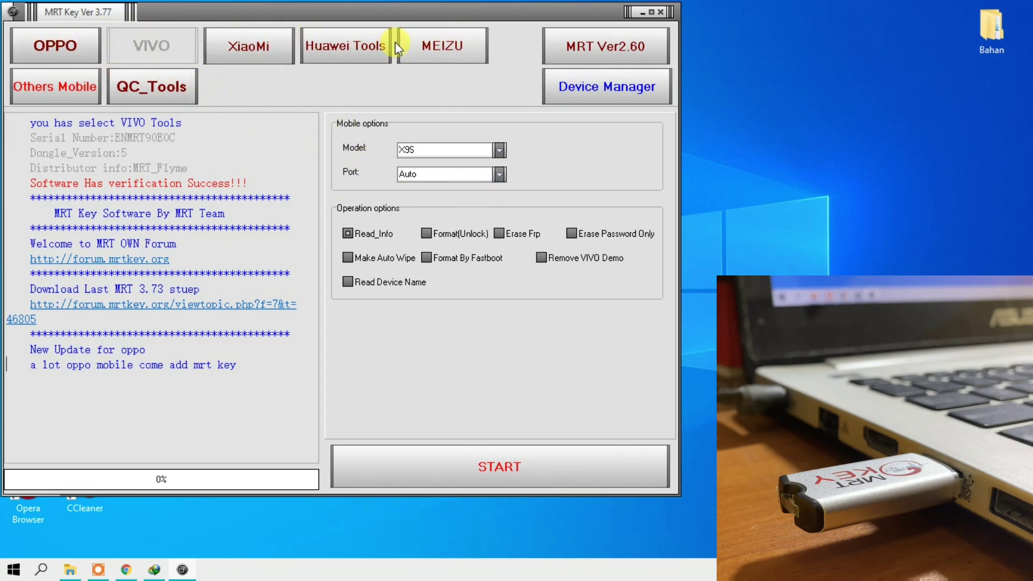
- Look through the OPPO, VIVO, XiaoMi, Huawei Tools, MEIZU, Others Mobile and QC_Tools pages of MRT Key
{"action": "left_click", "coordinate": [51, 46]}
{"action": "left_click", "coordinate": [125, 50]}
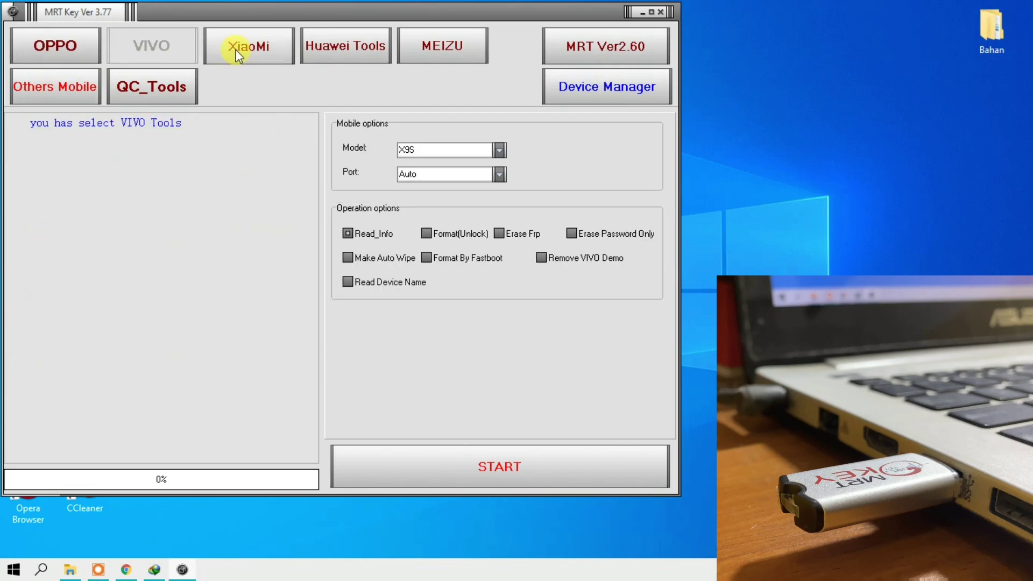
{"action": "left_click", "coordinate": [238, 54]}
{"action": "left_click", "coordinate": [335, 50]}
{"action": "left_click", "coordinate": [441, 51]}
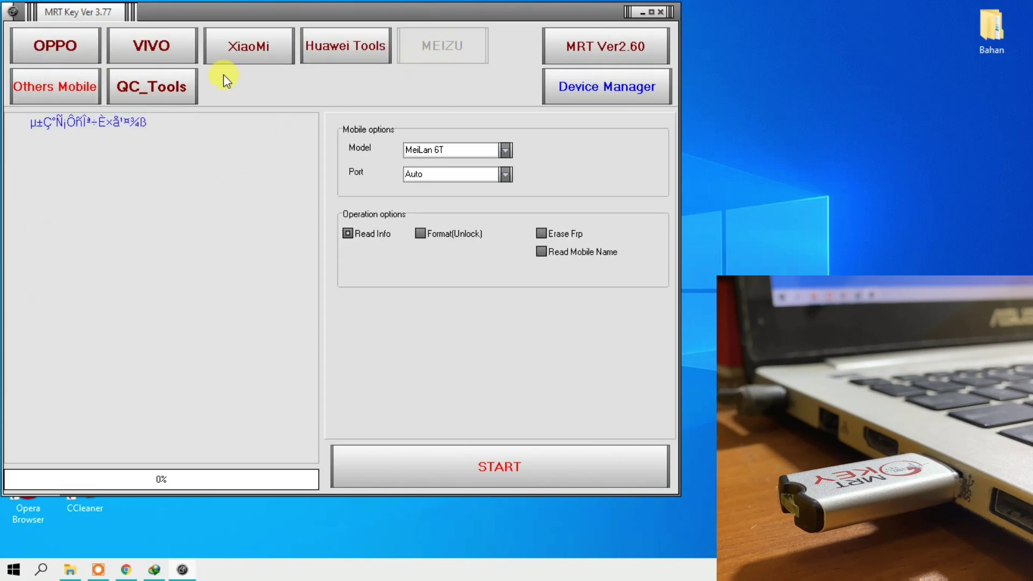
{"action": "left_click", "coordinate": [44, 88]}
{"action": "left_click", "coordinate": [135, 89]}
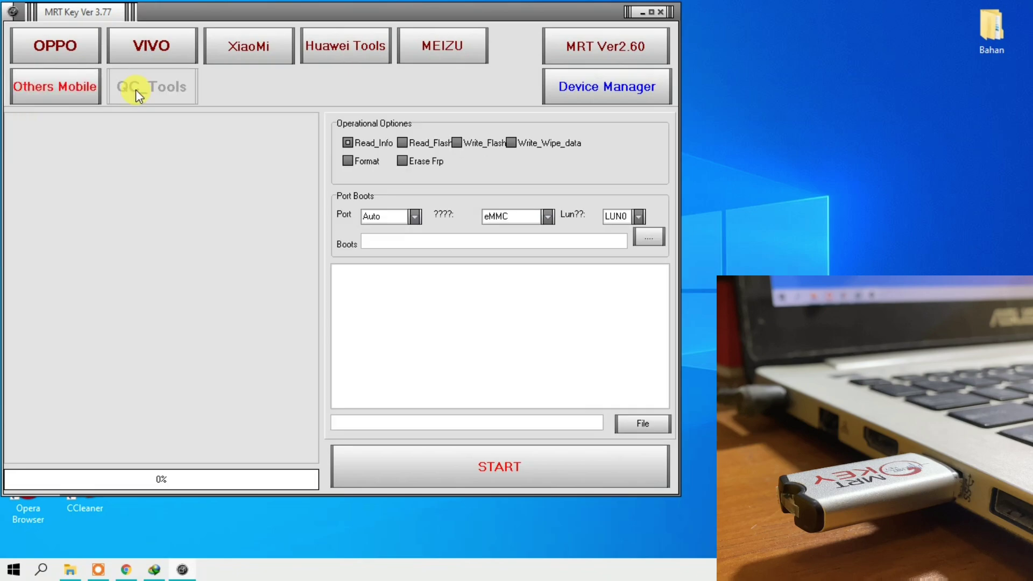
- Start MRT Ver2.60 from MRT Key and place its window below the brand buttons of the main window
{"action": "left_click", "coordinate": [603, 46]}
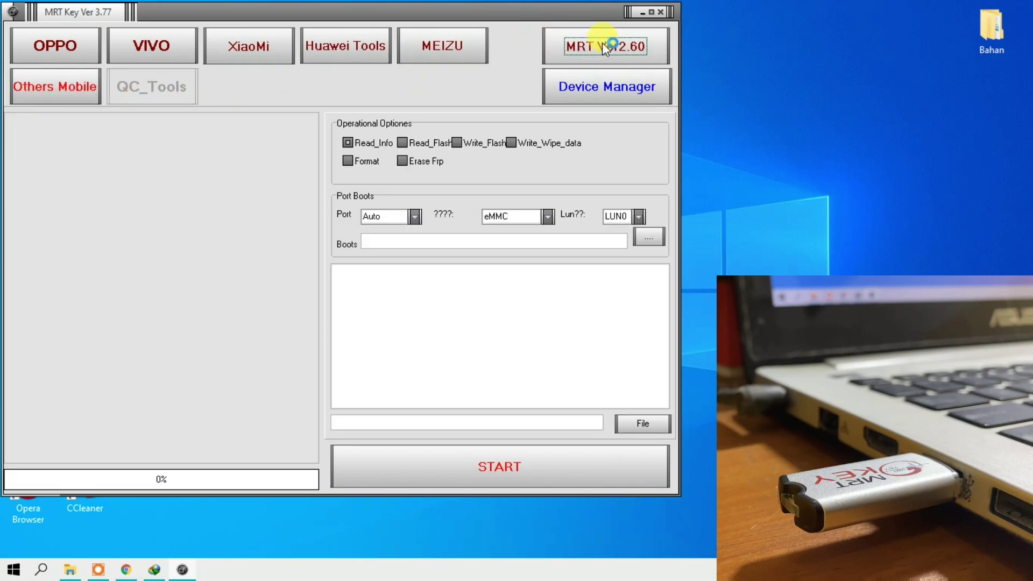
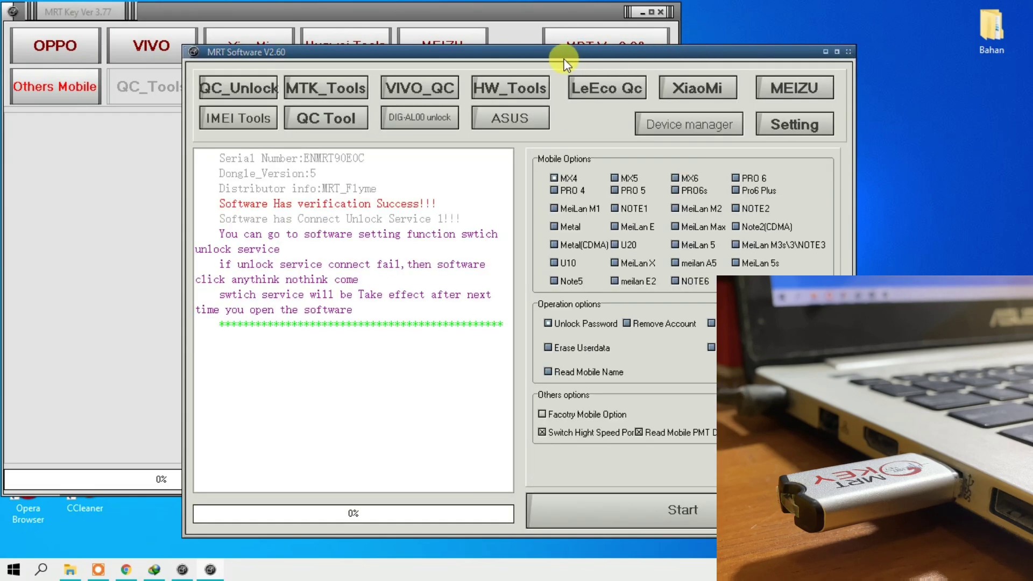
{"action": "left_click_drag", "start_coordinate": [550, 51], "coordinate": [653, 7]}
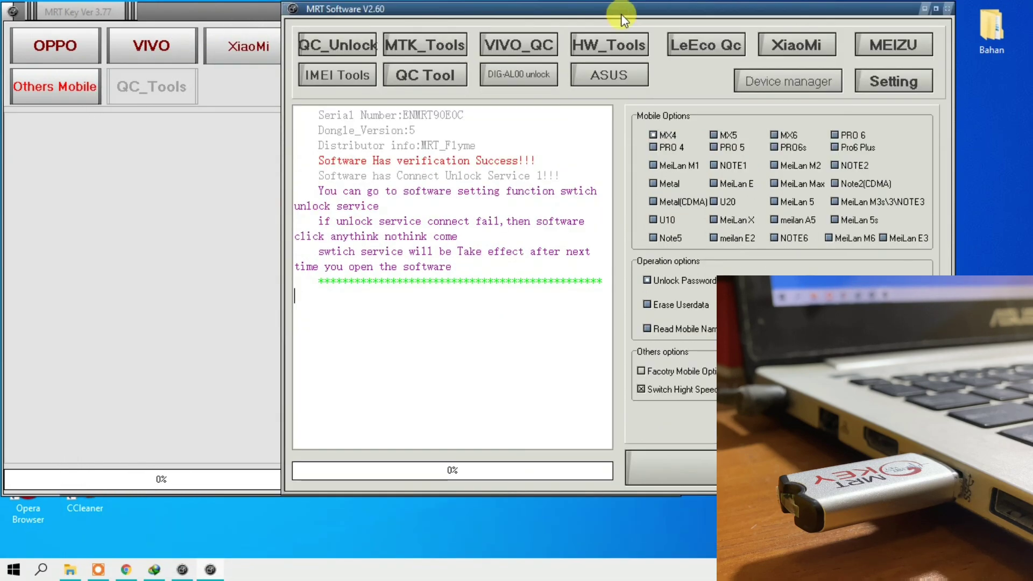
{"action": "left_click_drag", "start_coordinate": [422, 10], "coordinate": [335, 70]}
{"action": "left_click_drag", "start_coordinate": [175, 155], "coordinate": [159, 156]}
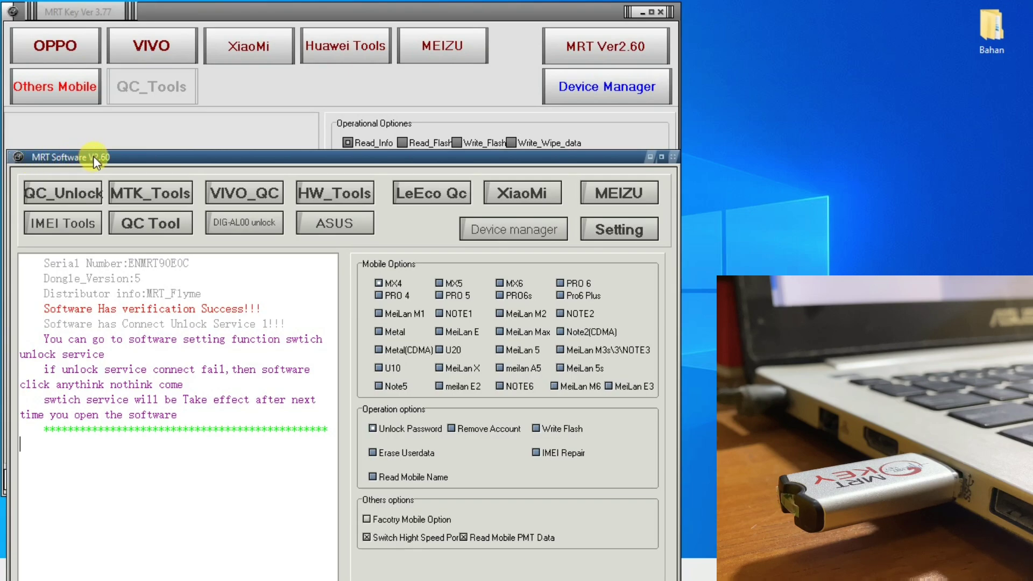
- Choose the A53 as the OPPO mobile on the QC_Unlock page, and bring up the MTK Special Tool window over MRT Ver2.60
{"action": "left_click", "coordinate": [37, 193]}
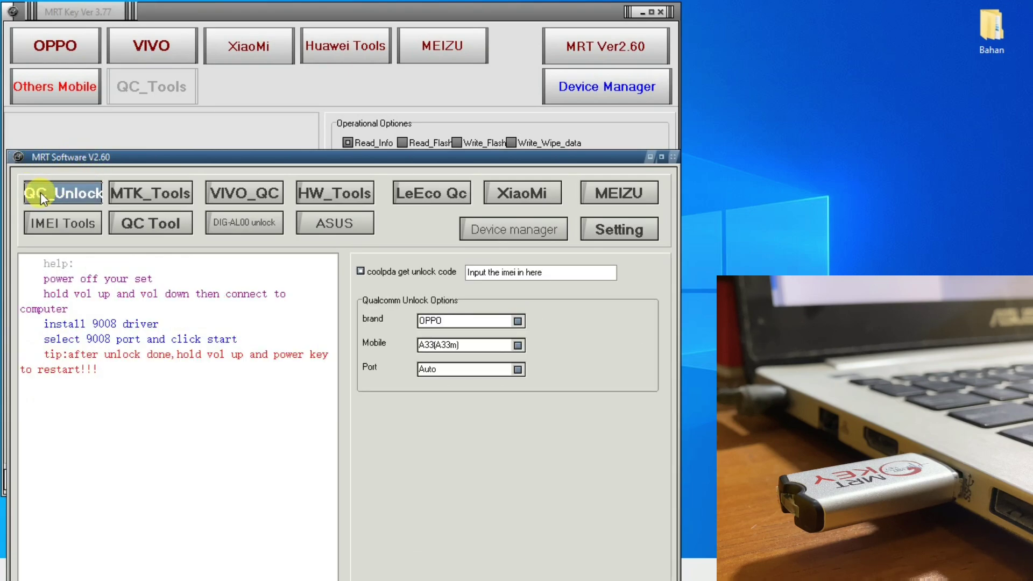
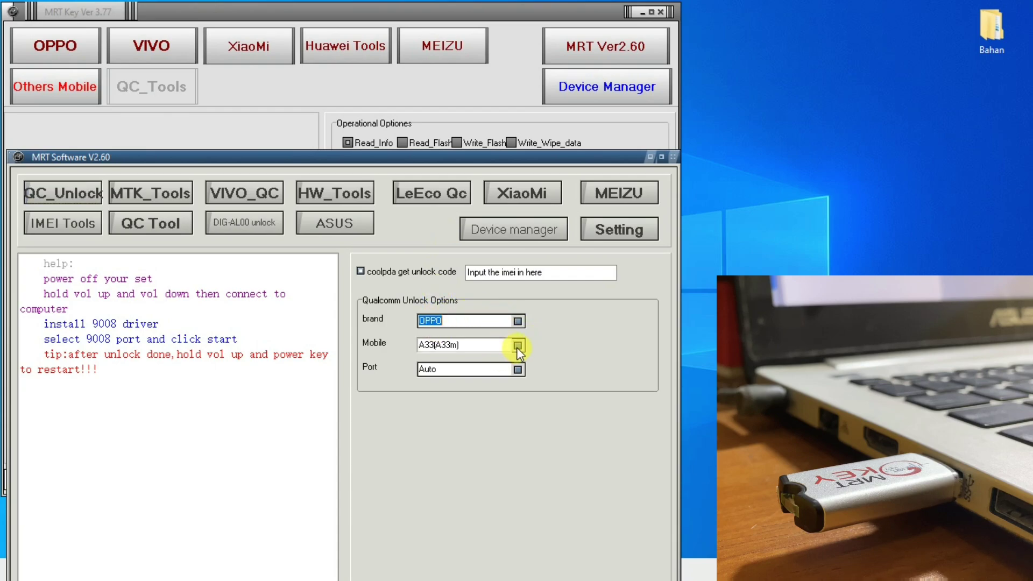
{"action": "left_click", "coordinate": [518, 346]}
{"action": "scroll", "coordinate": [461, 366], "scroll_direction": "down", "scroll_amount": 3}
{"action": "scroll", "coordinate": [462, 371], "scroll_direction": "up", "scroll_amount": 3}
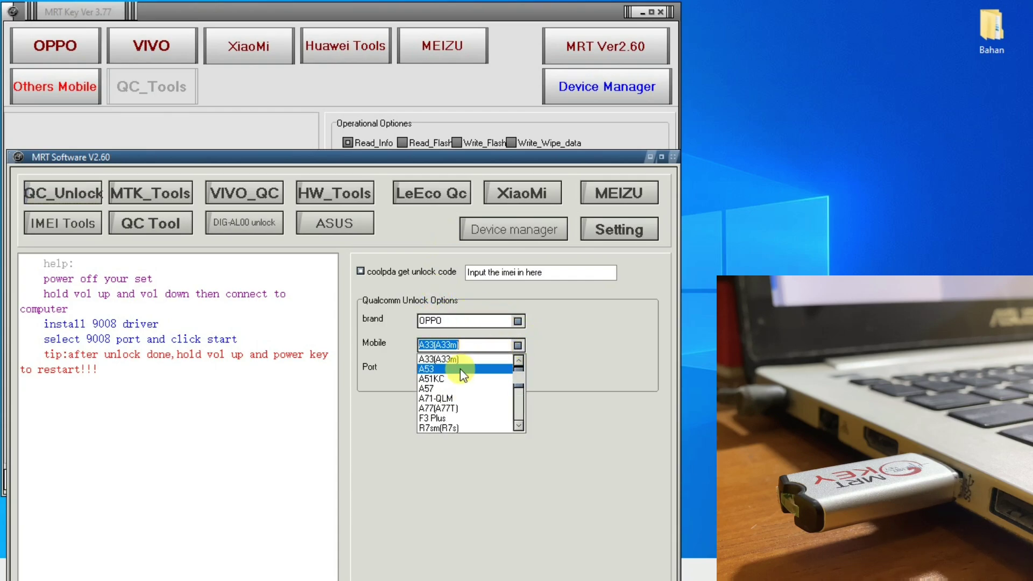
{"action": "left_click", "coordinate": [433, 369]}
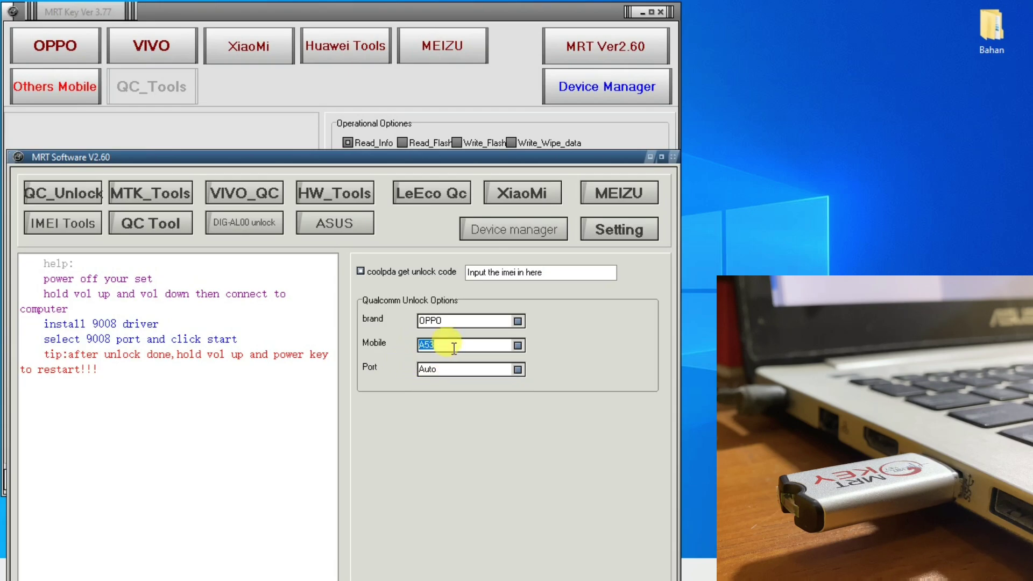
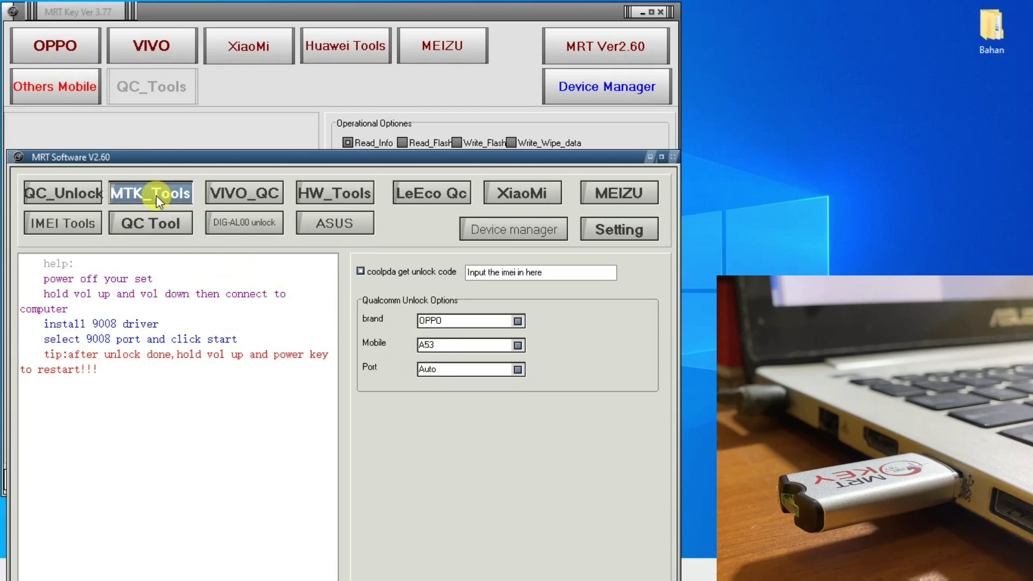
{"action": "left_click_drag", "start_coordinate": [460, 45], "coordinate": [319, 35]}
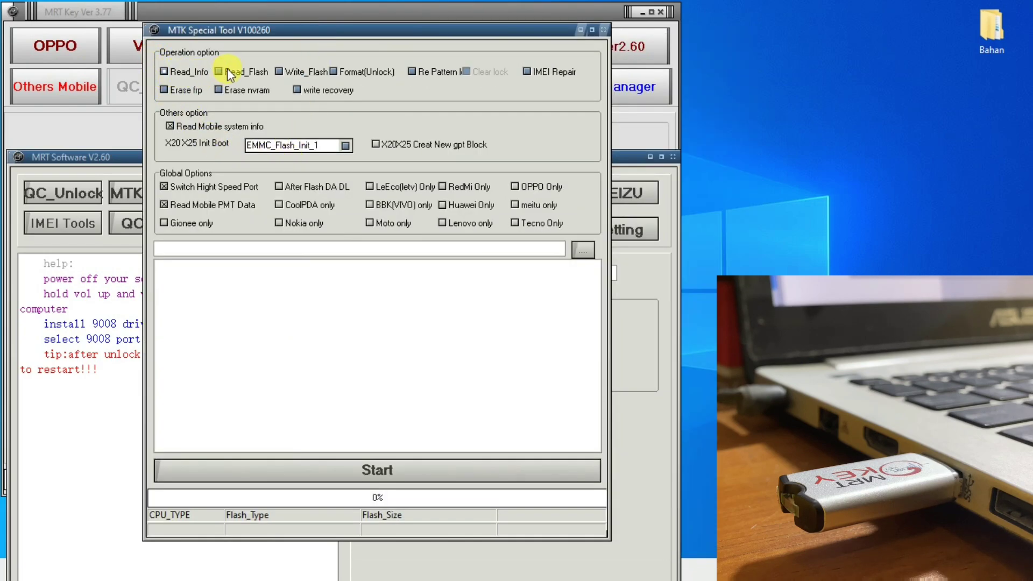
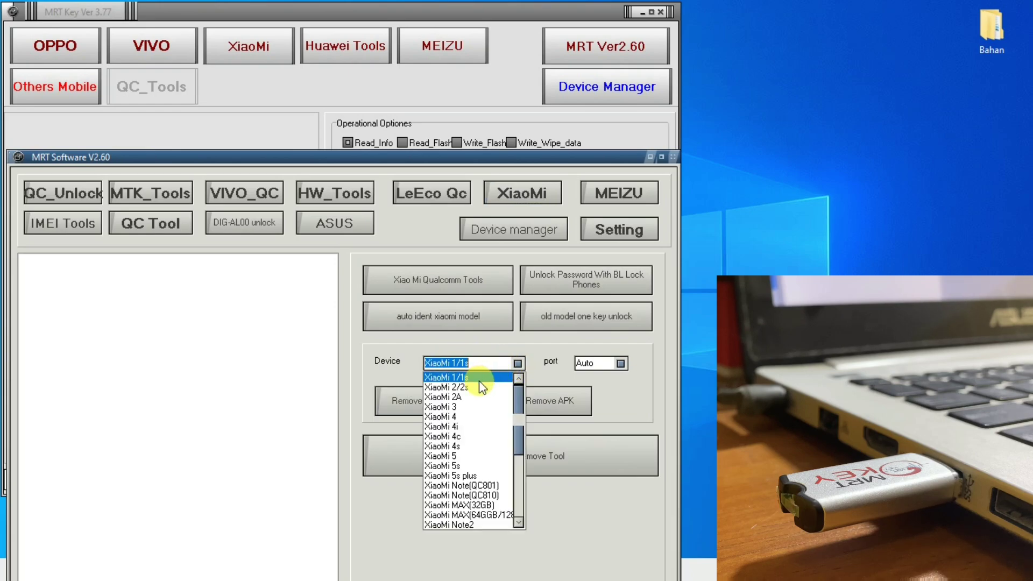
- Look through the device list on the XiaoMi page of MRT Ver2.60, leave the device unchosen and close the MRT Ver2.60 window
{"action": "scroll", "coordinate": [479, 382], "scroll_direction": "down", "scroll_amount": 5}
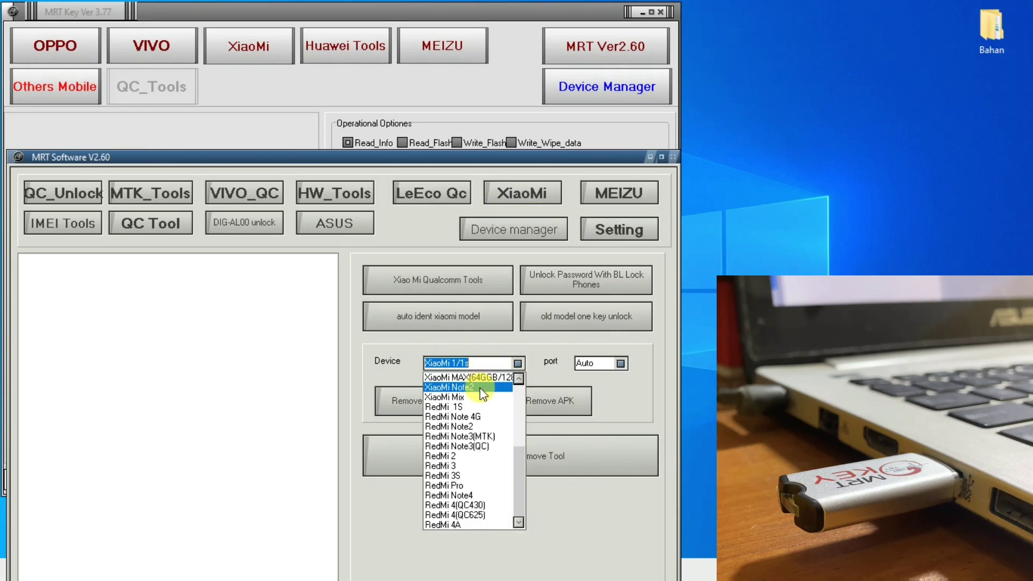
{"action": "scroll", "coordinate": [479, 381], "scroll_direction": "up", "scroll_amount": 1}
{"action": "scroll", "coordinate": [482, 518], "scroll_direction": "up", "scroll_amount": 4}
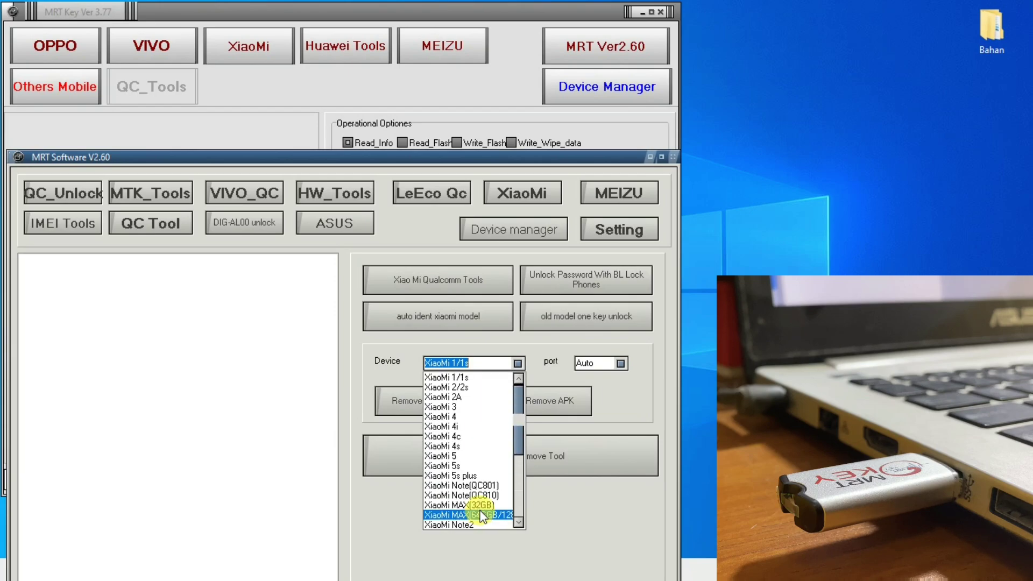
{"action": "left_click", "coordinate": [358, 353]}
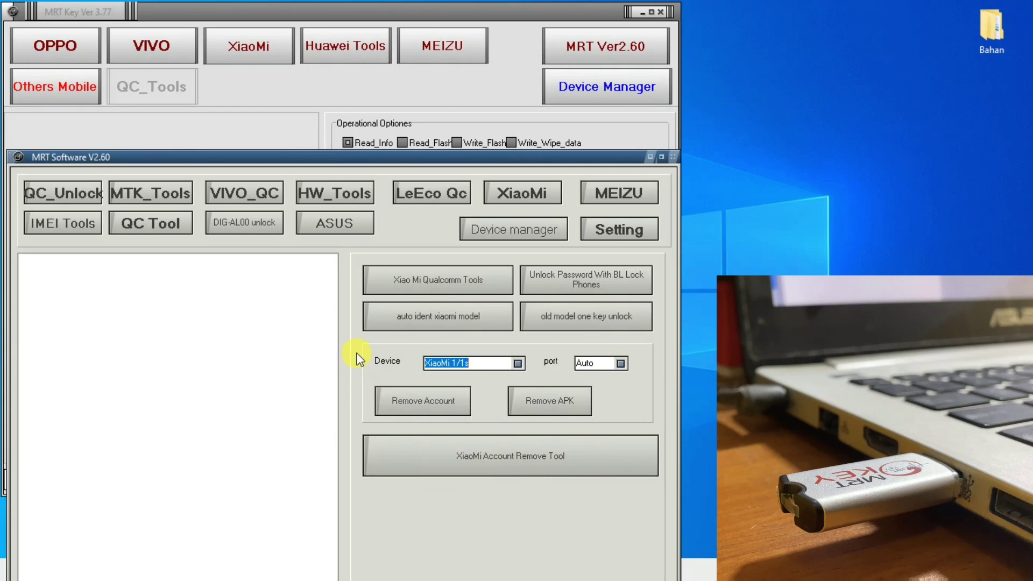
{"action": "left_click", "coordinate": [674, 160]}
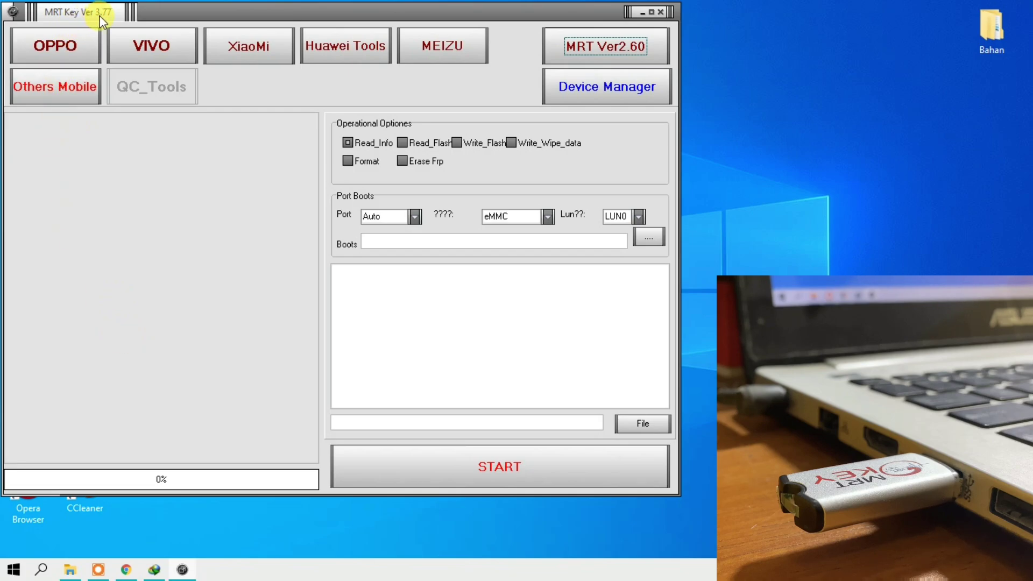
- Open the OPPO page of MRT Key, look through its model list and select A1k
{"action": "left_click", "coordinate": [67, 43]}
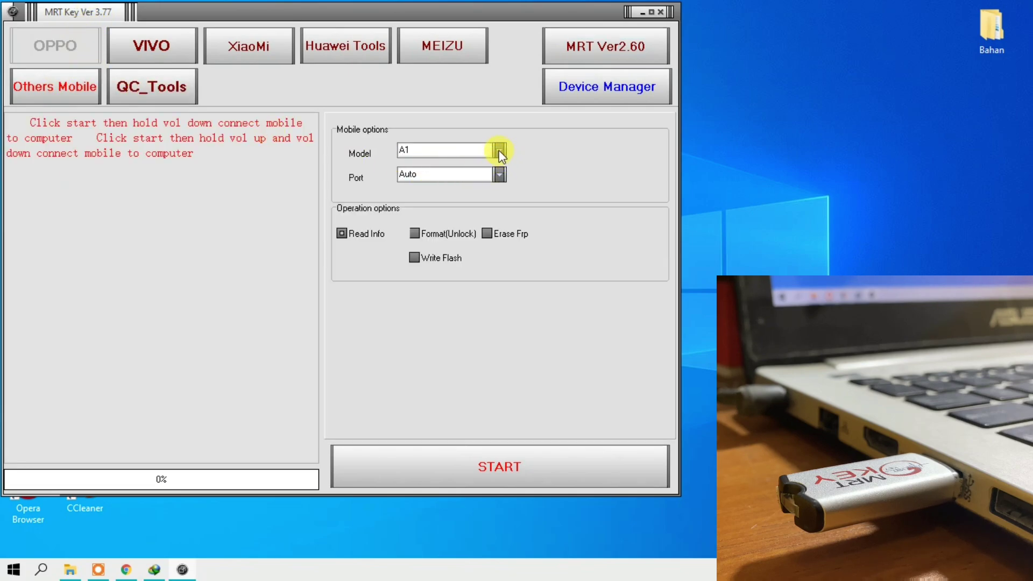
{"action": "left_click", "coordinate": [500, 152]}
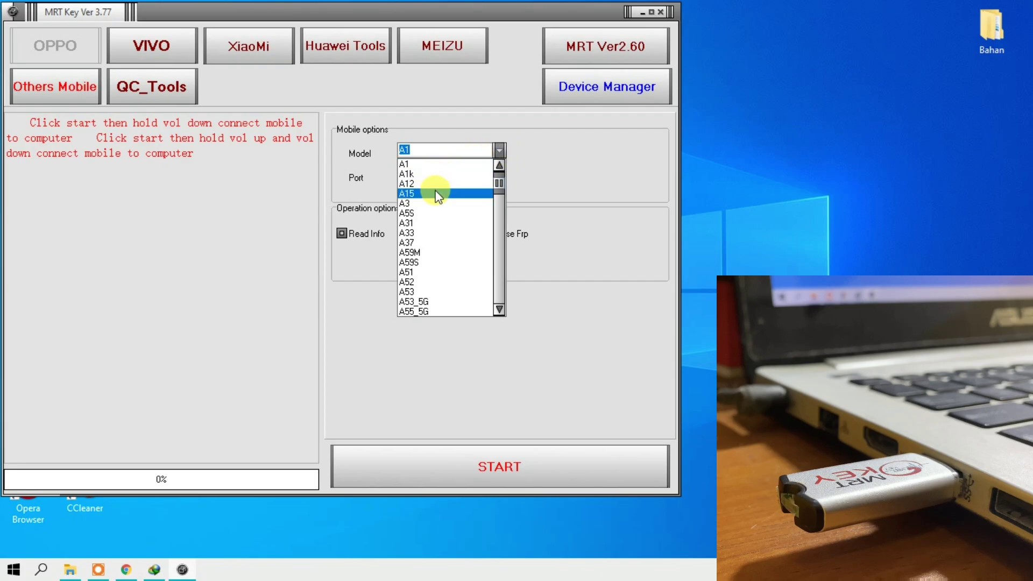
{"action": "scroll", "coordinate": [436, 196], "scroll_direction": "down", "scroll_amount": 1}
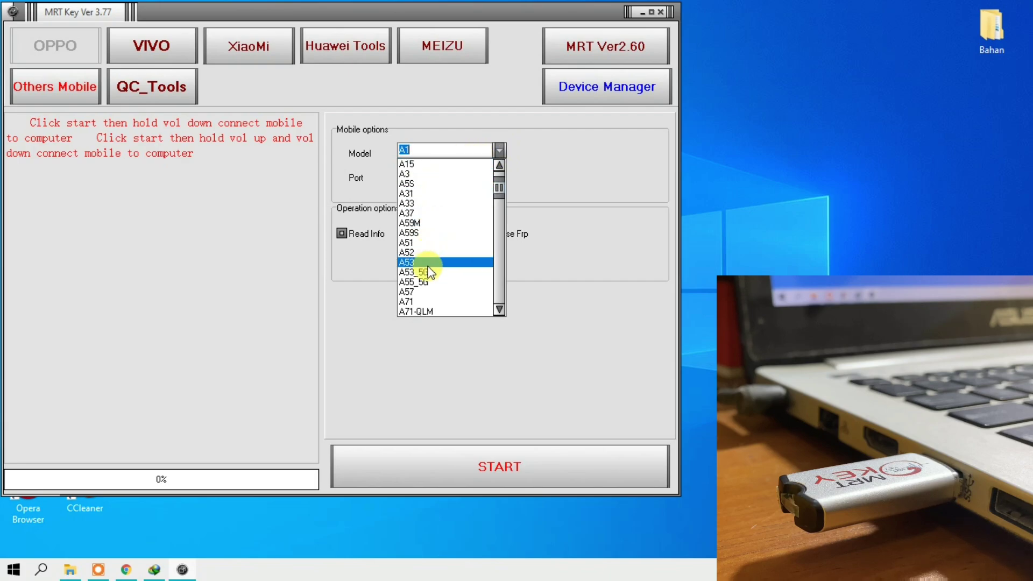
{"action": "scroll", "coordinate": [420, 204], "scroll_direction": "up", "scroll_amount": 1}
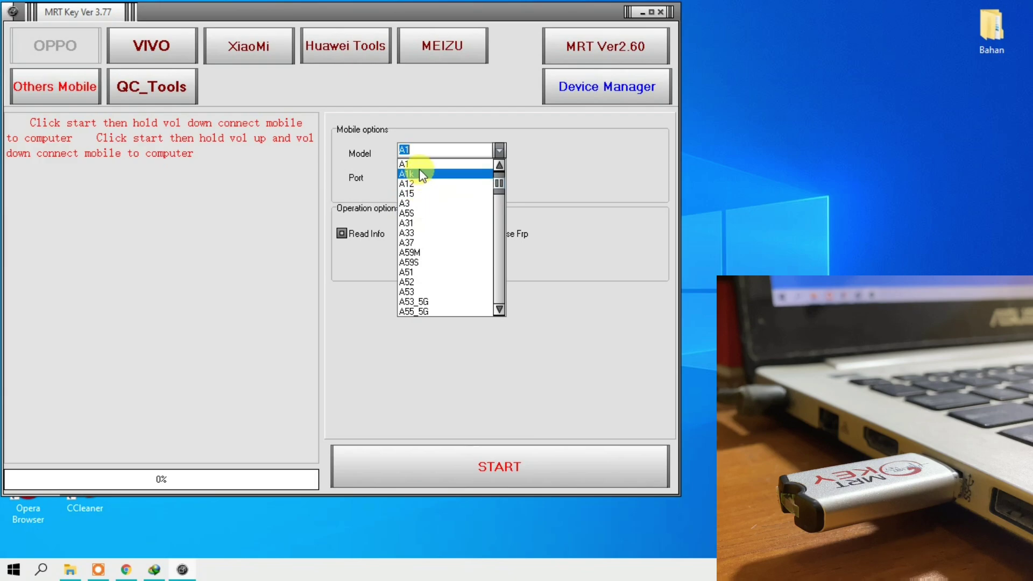
{"action": "left_click", "coordinate": [418, 174]}
- Try the OPPO models A12 and A31, and finally set the model to A1
{"action": "left_click", "coordinate": [499, 149]}
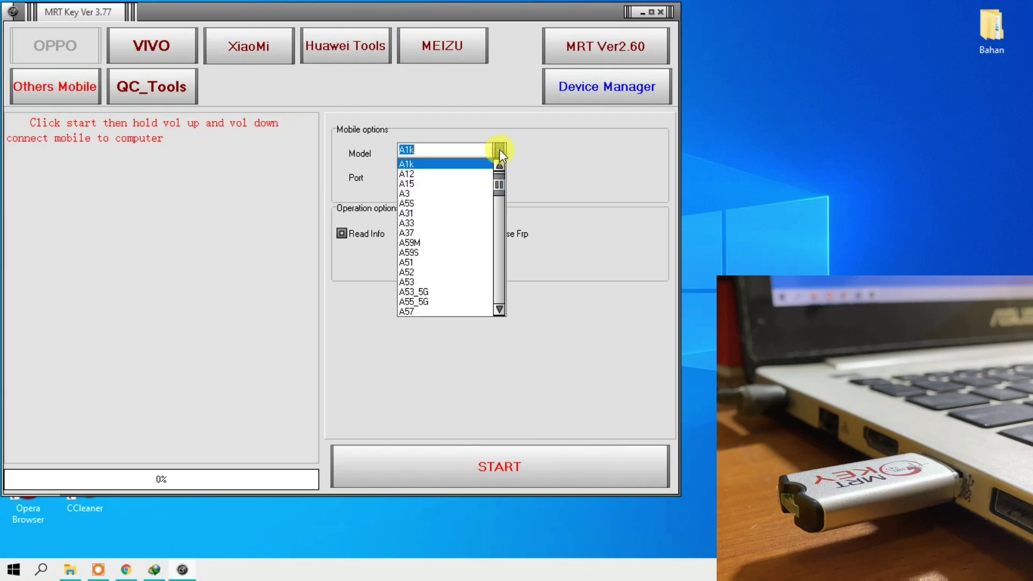
{"action": "left_click", "coordinate": [466, 174]}
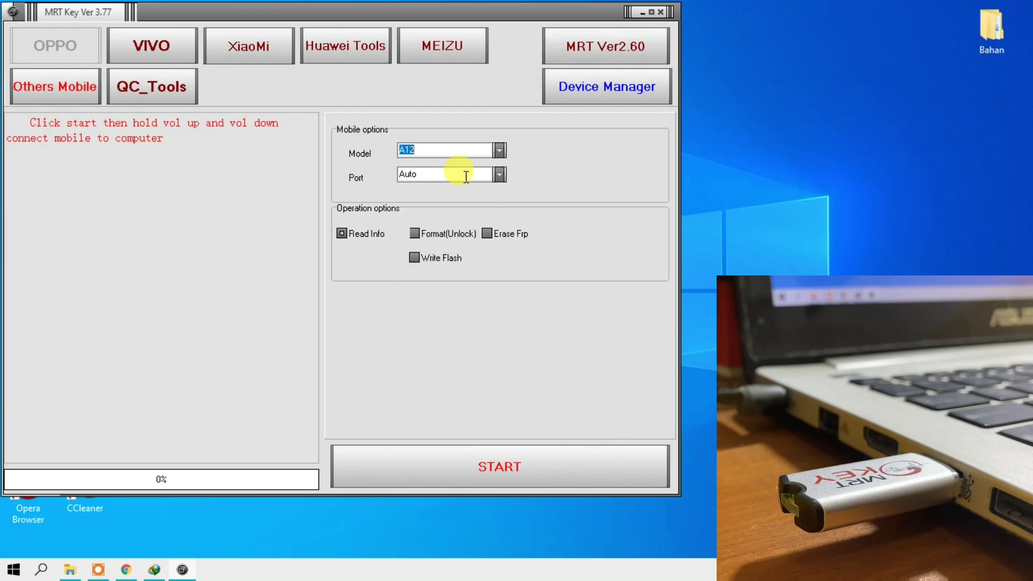
{"action": "left_click", "coordinate": [495, 150]}
{"action": "left_click", "coordinate": [427, 204]}
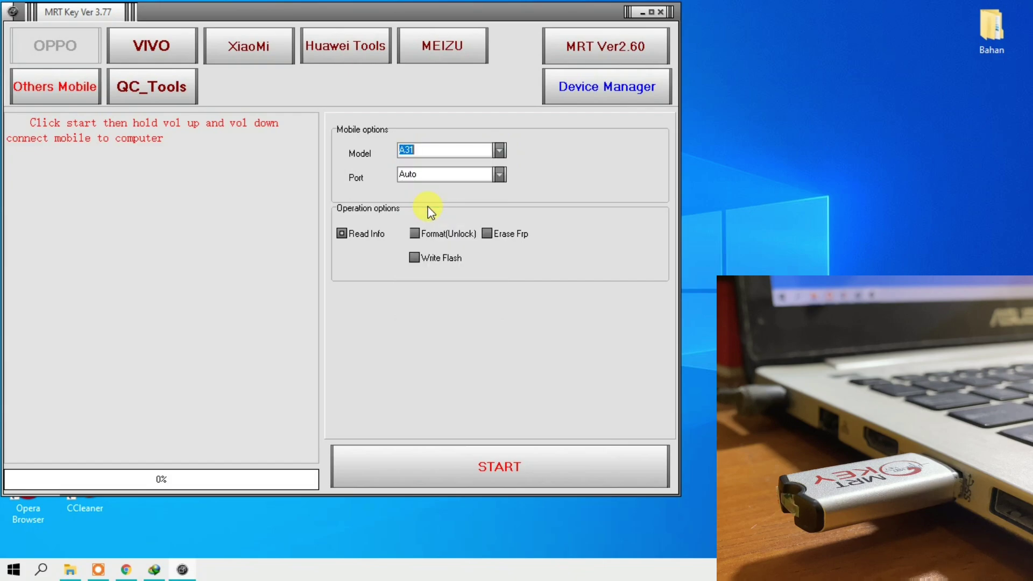
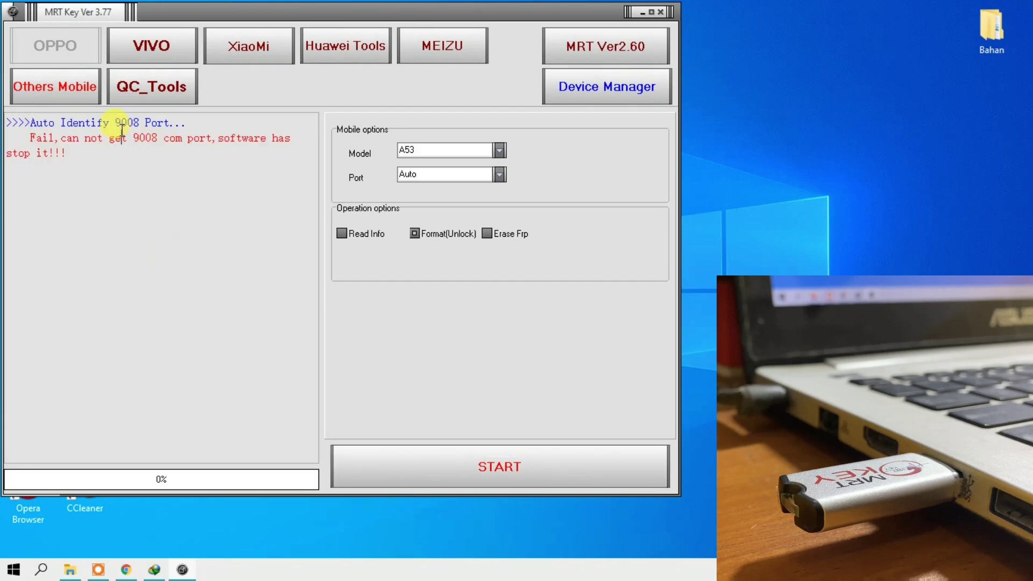
{"action": "left_click", "coordinate": [497, 150]}
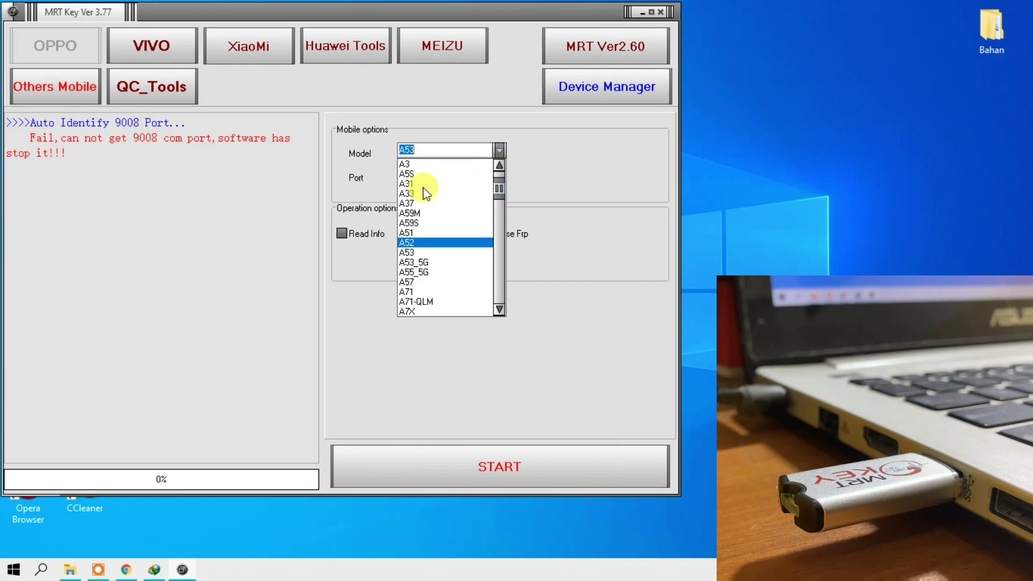
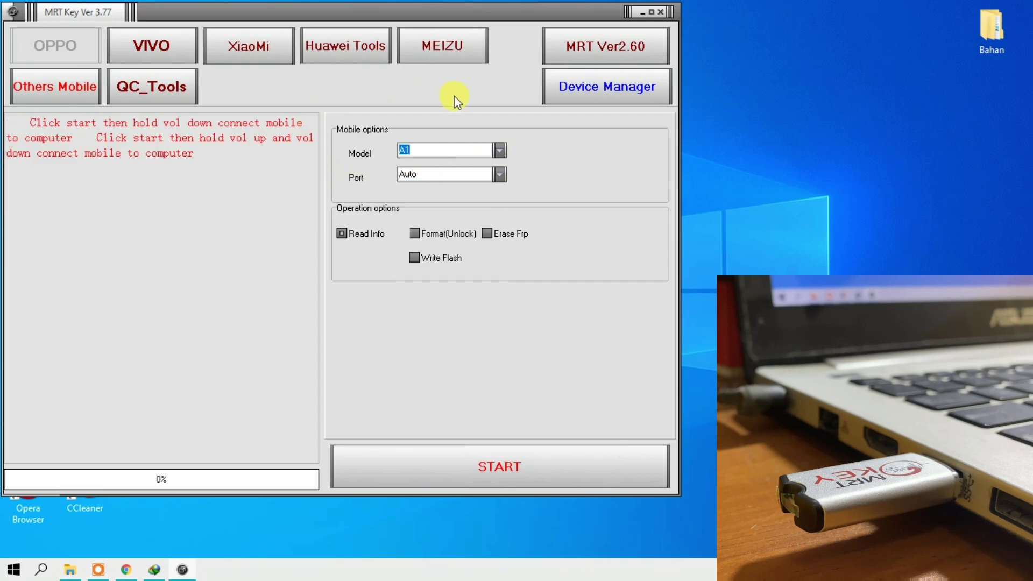
- Start MRT Ver2.60 again, bring its window to the front and place it below the brand buttons of MRT Key
{"action": "left_click", "coordinate": [619, 48]}
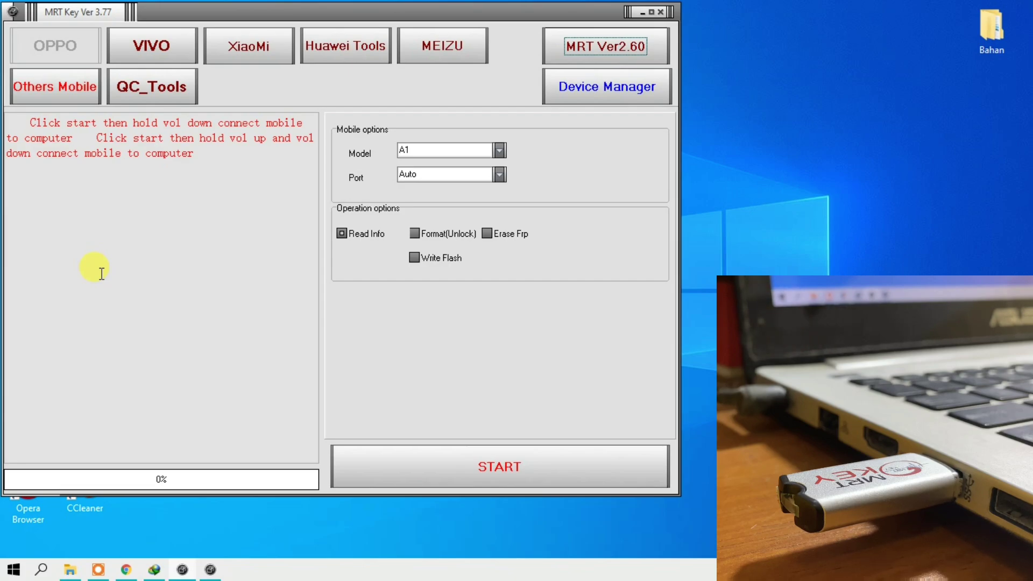
{"action": "left_click", "coordinate": [210, 569]}
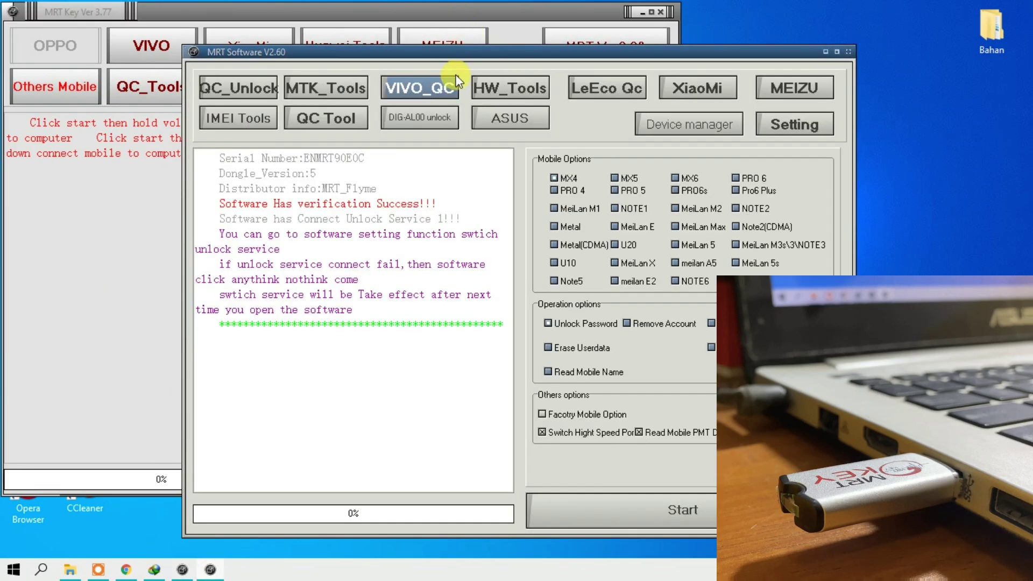
{"action": "left_click_drag", "start_coordinate": [347, 169], "coordinate": [322, 189]}
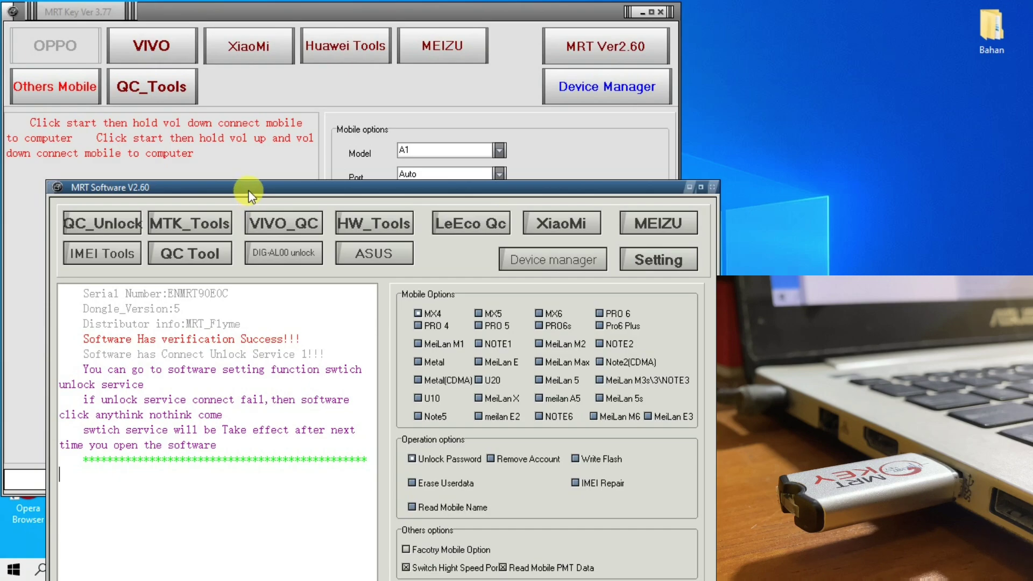
{"action": "left_click_drag", "start_coordinate": [242, 189], "coordinate": [219, 184]}
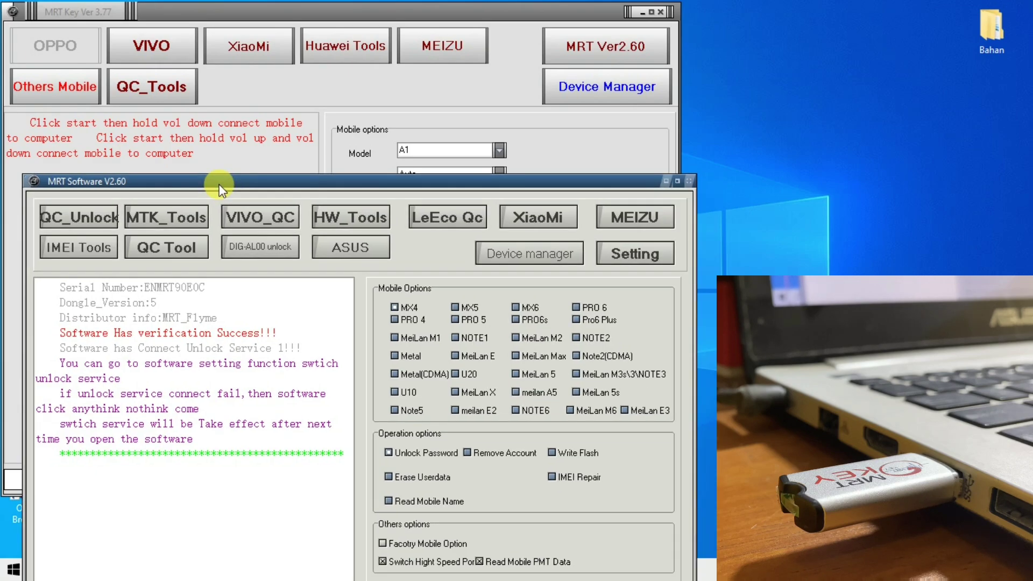